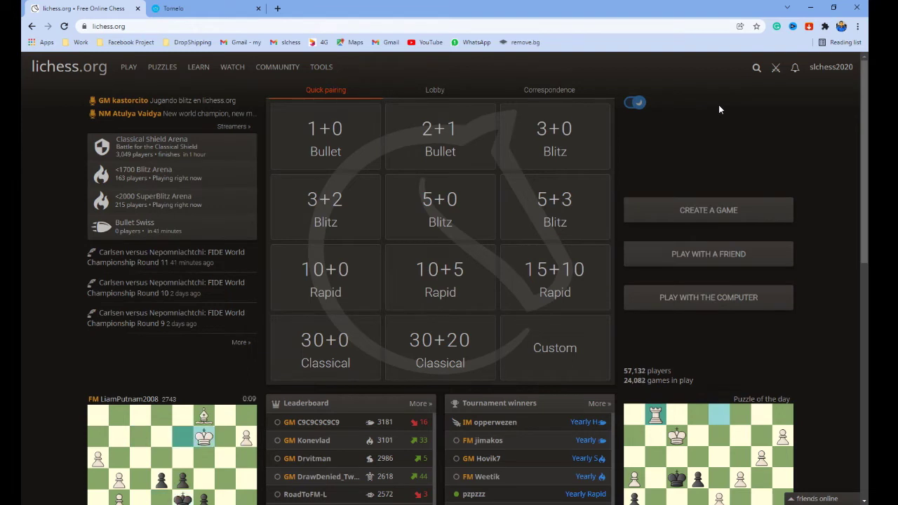
Switch to the Tornelo tab showing Sri Lanka Chess Lessons' events in progress
click(188, 10)
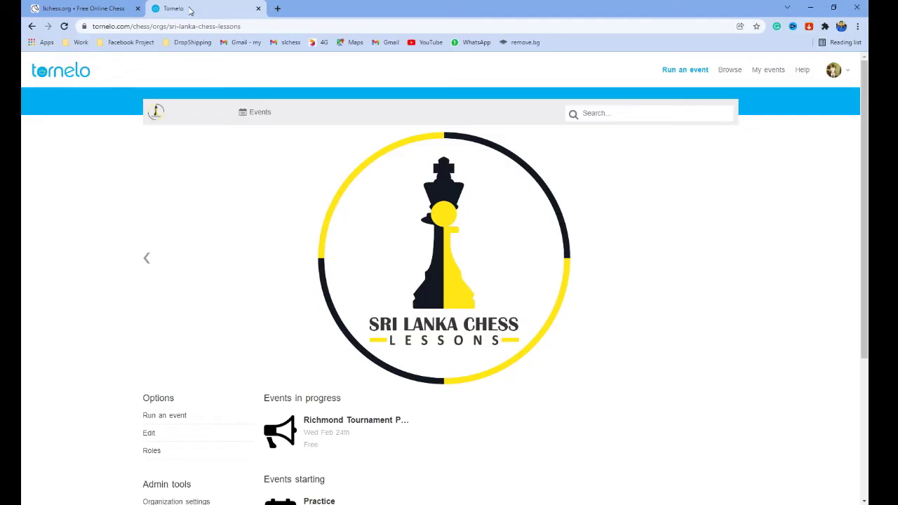
Switch back to the lichess.org tab to show the signed-in home page
click(102, 9)
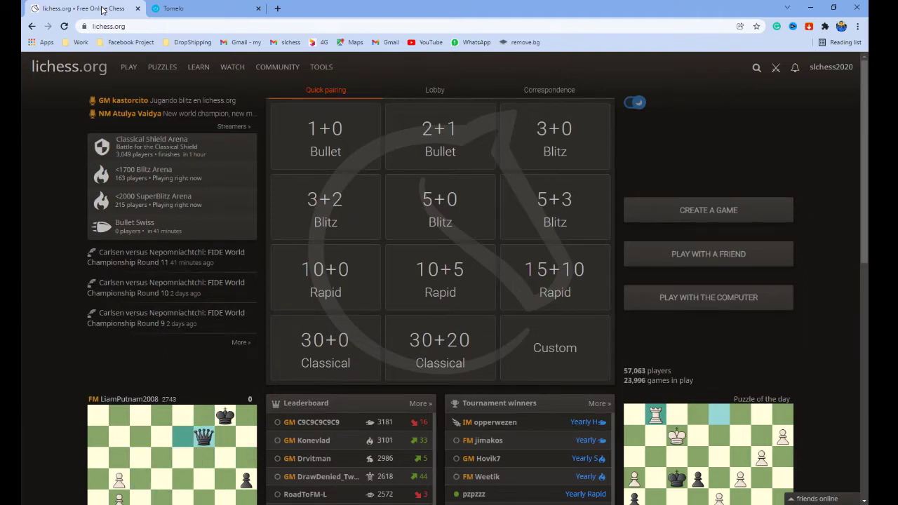
Go to PLAY > Arena tournaments and start a new Arena tournament form
mouse_move(126, 72)
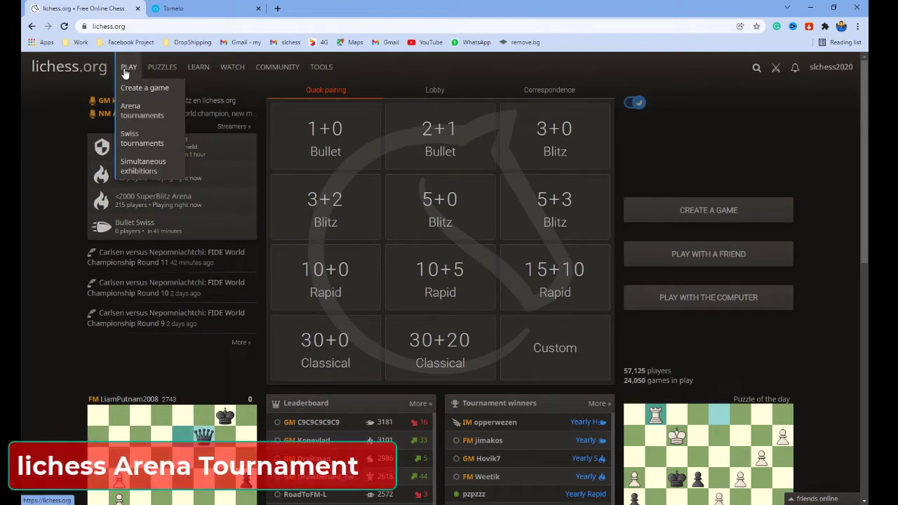
click(137, 119)
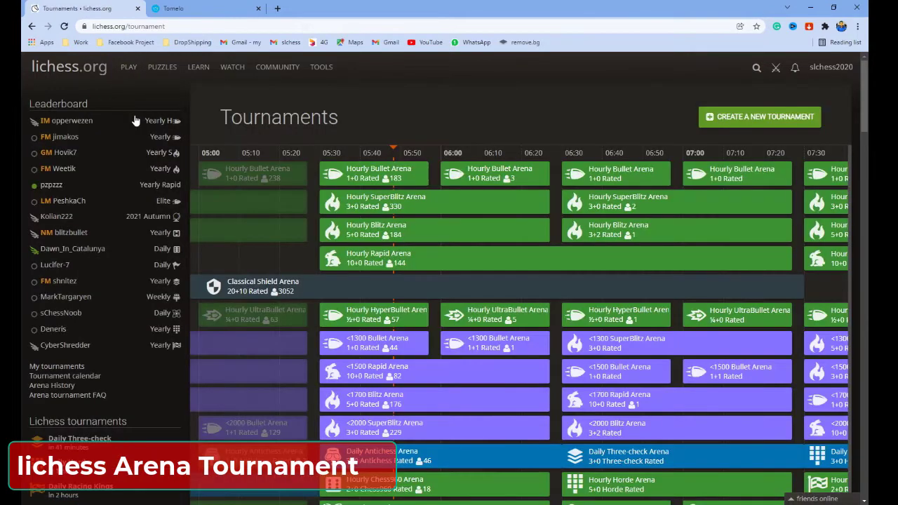
click(732, 121)
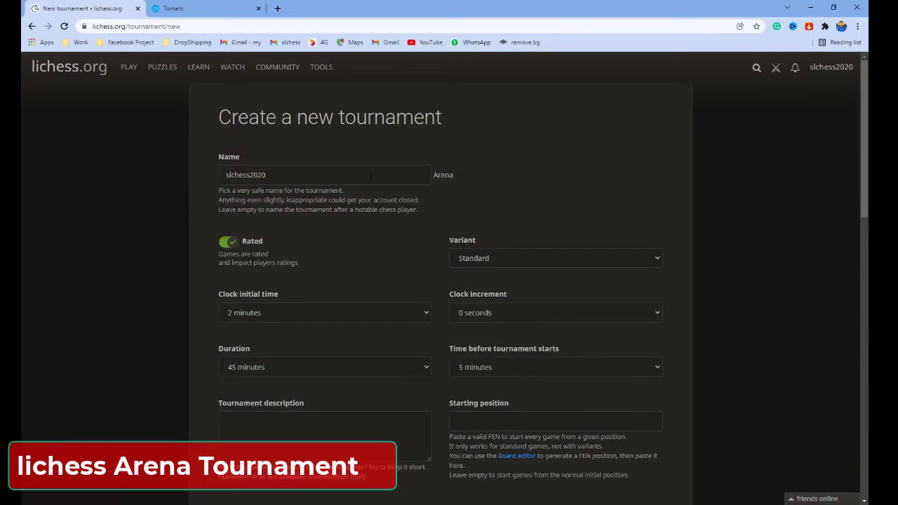
Set the arena clock to 5 minutes plus 3 seconds and the duration to 60 minutes
click(284, 171)
click(601, 179)
scroll(598, 181, down, 2)
click(298, 212)
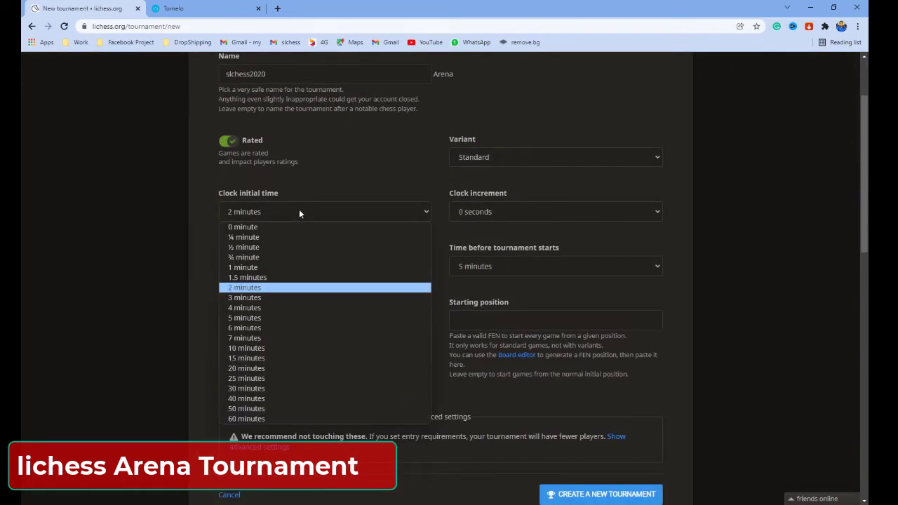
click(248, 318)
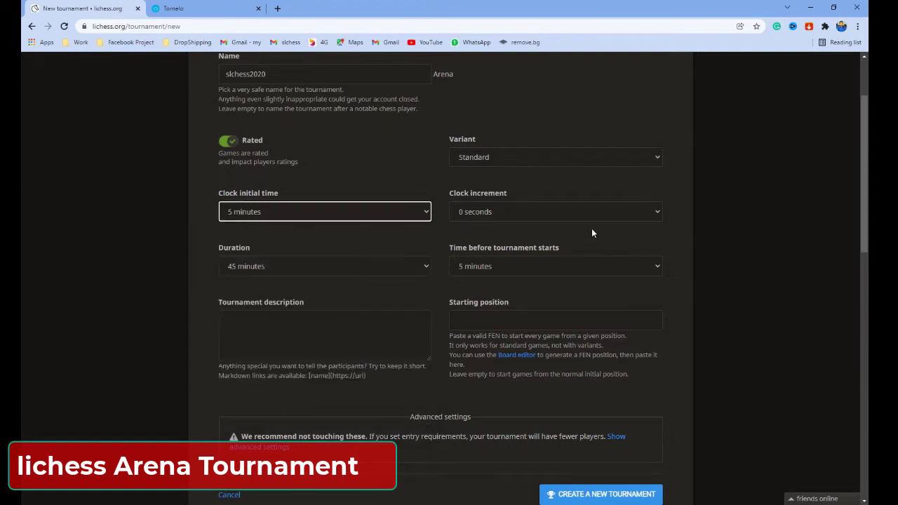
click(492, 206)
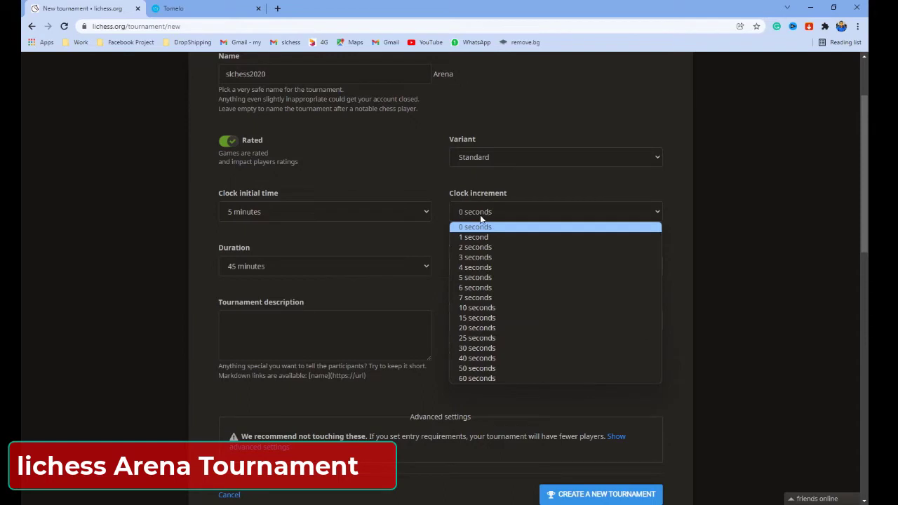
click(481, 257)
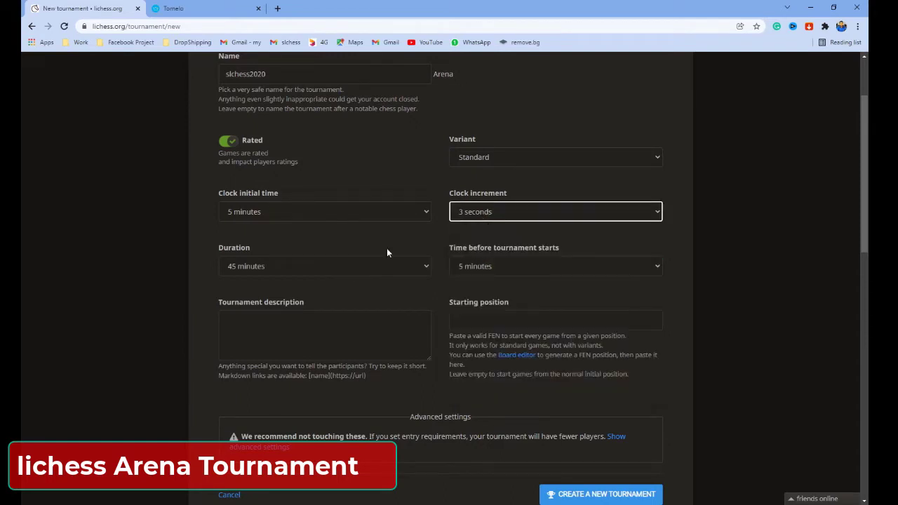
scroll(339, 260, down, 1)
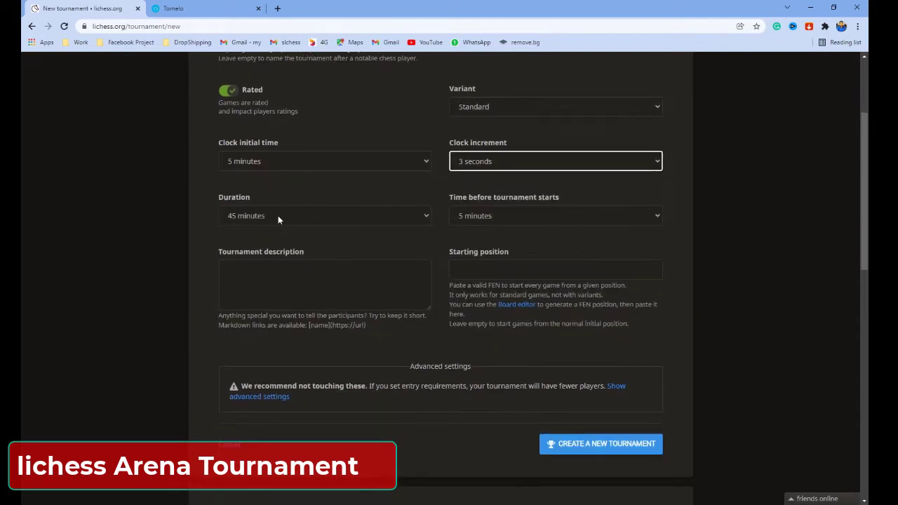
click(307, 216)
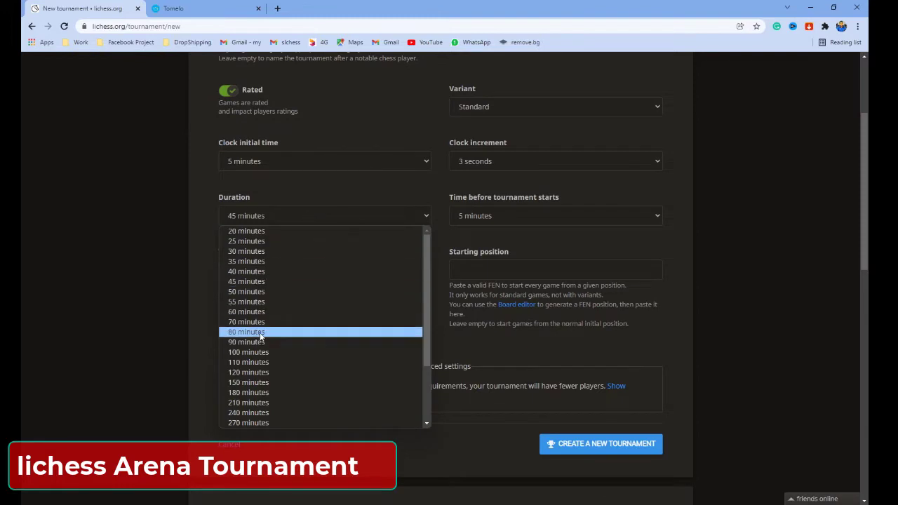
click(303, 311)
Under advanced settings, set a custom start of 2021-12-12 at 7:00 PM
scroll(477, 248, down, 3)
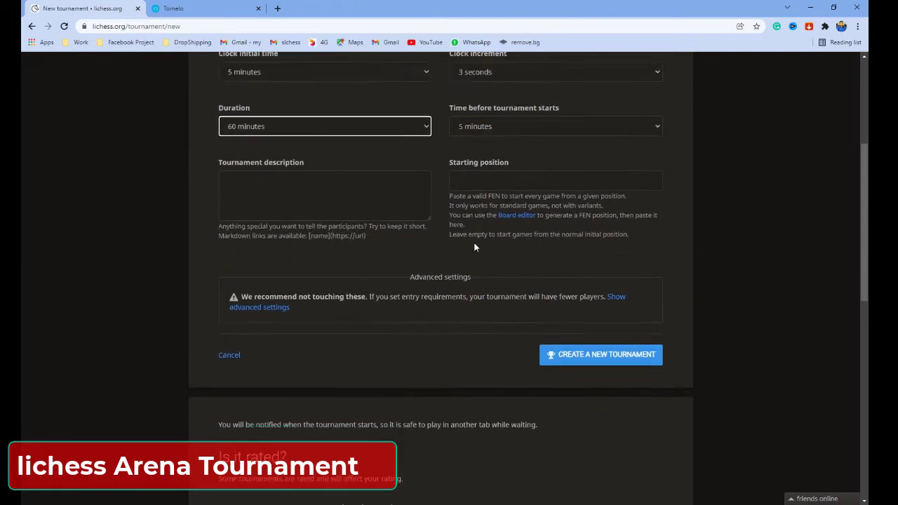
click(272, 195)
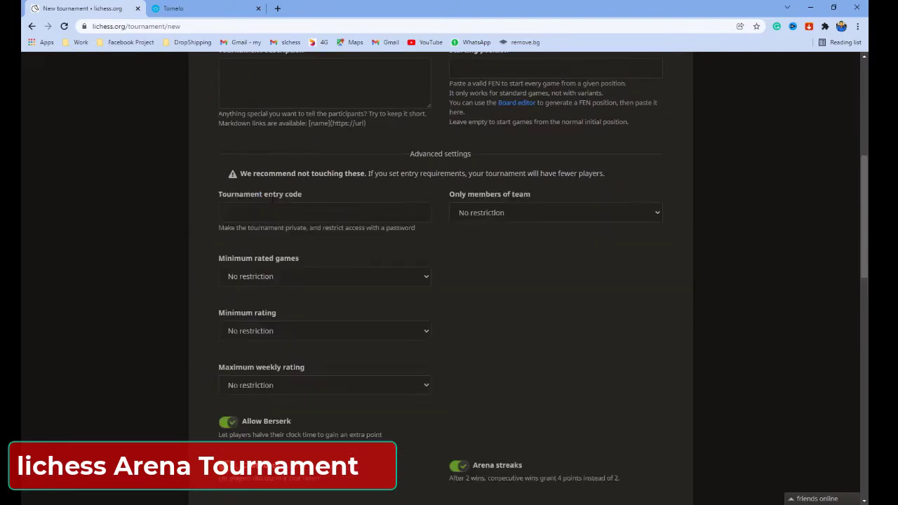
scroll(420, 201, down, 4)
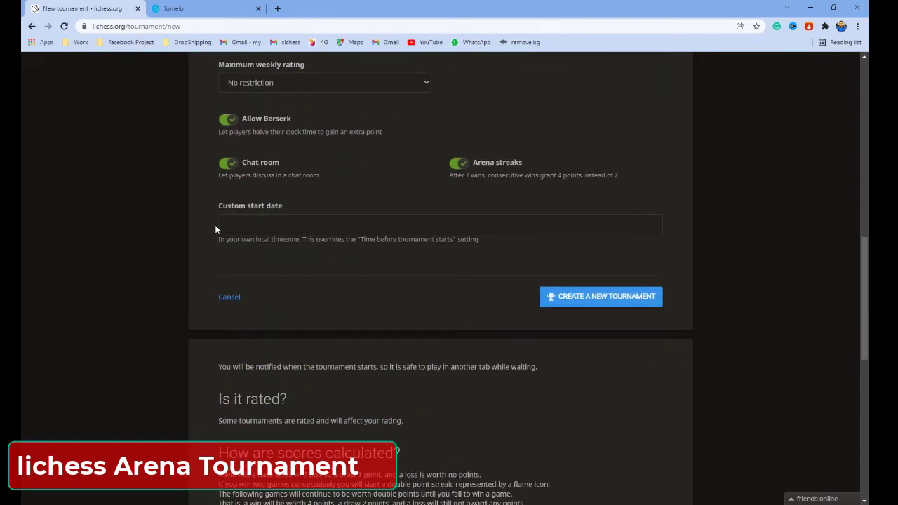
click(249, 222)
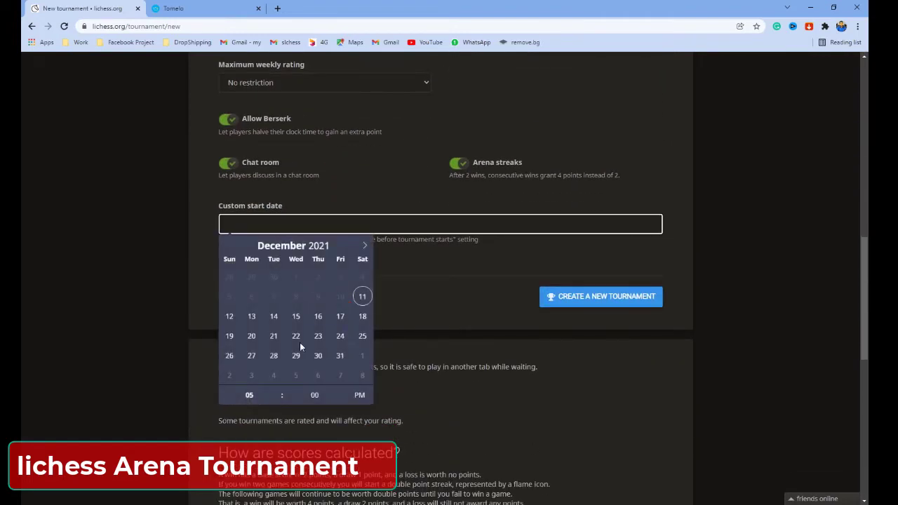
click(230, 316)
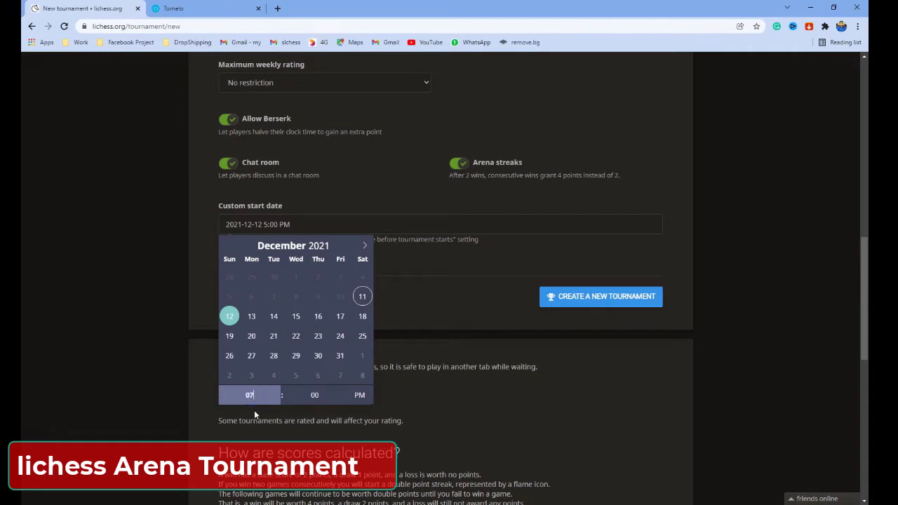
text(07)
click(477, 292)
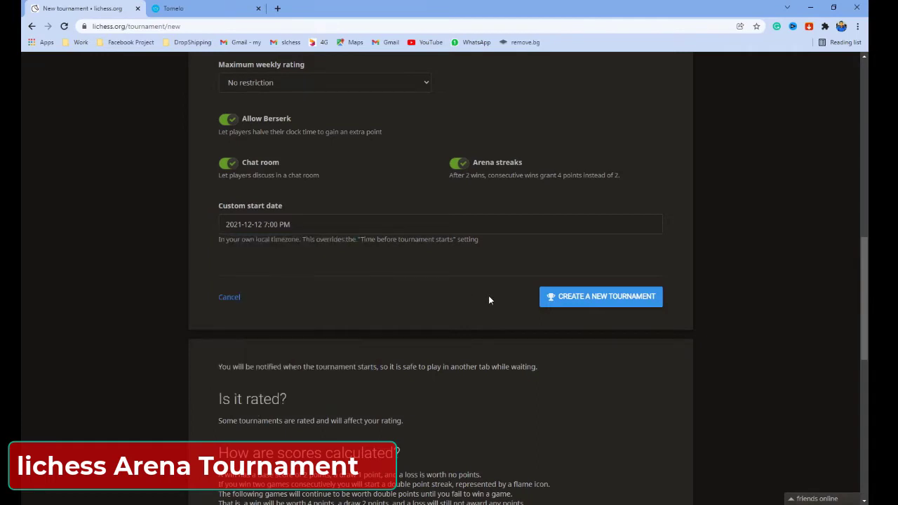
Create the slchess2020 arena and copy its page URL from the address bar
click(596, 306)
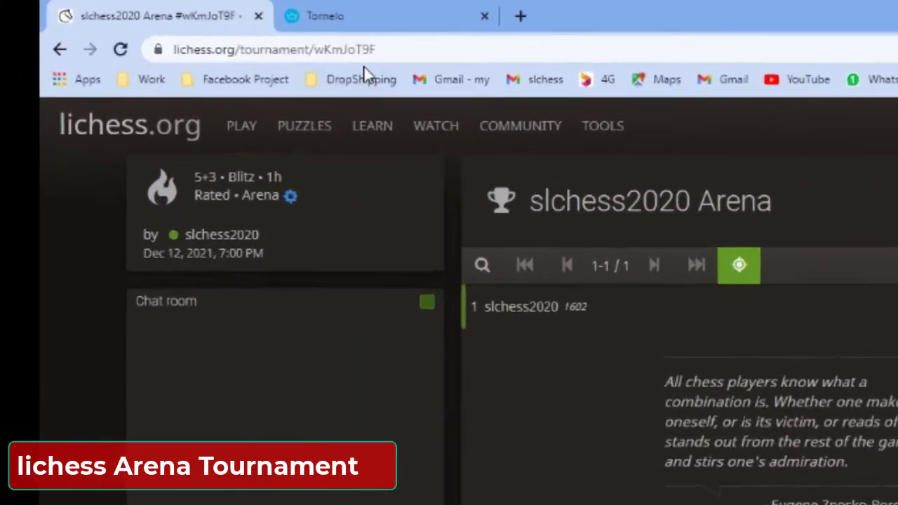
click(210, 26)
right_click(365, 55)
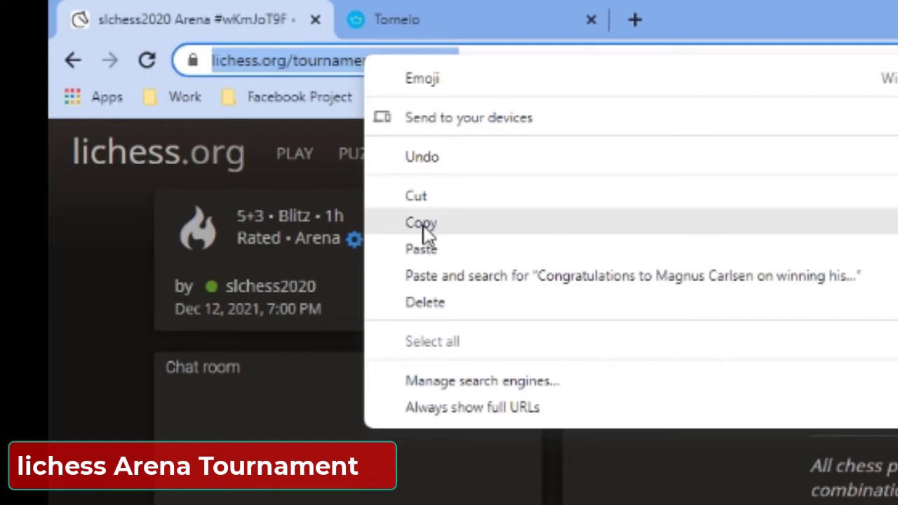
click(422, 225)
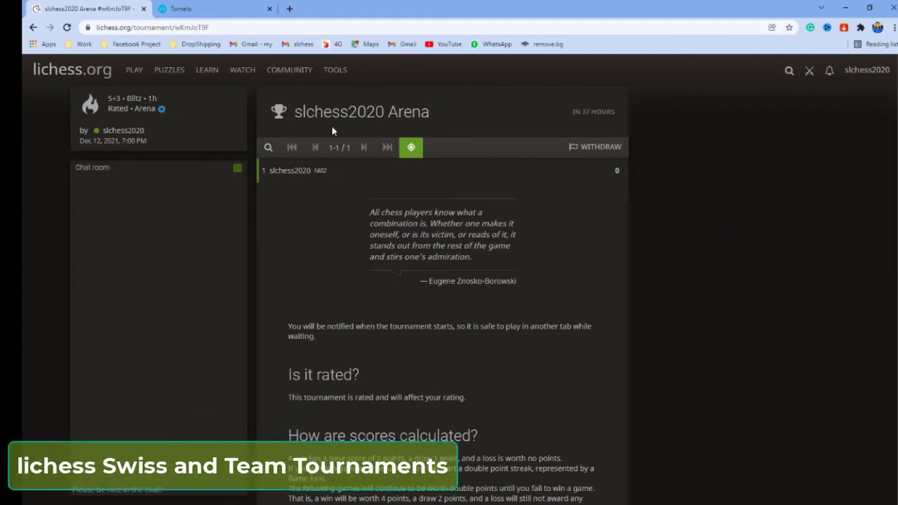
Go to COMMUNITY > Teams, glance at the New team form, then list My teams
mouse_move(289, 70)
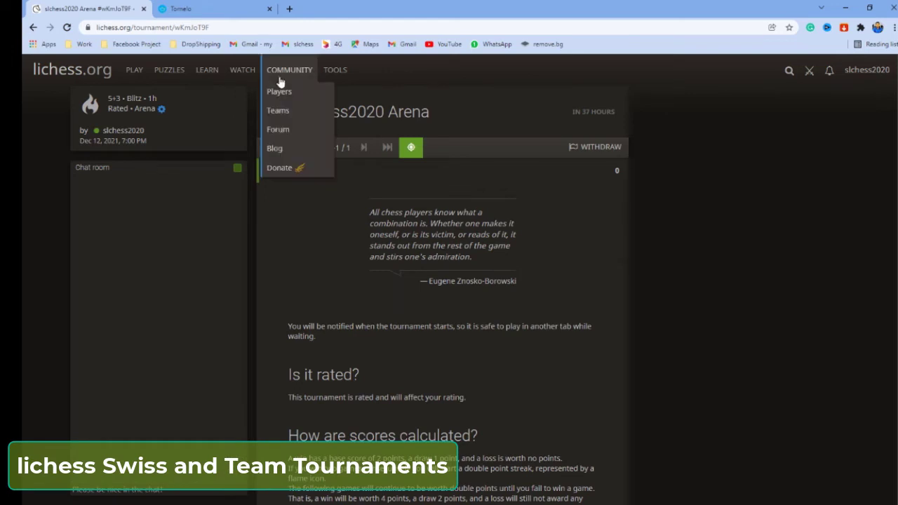
click(281, 116)
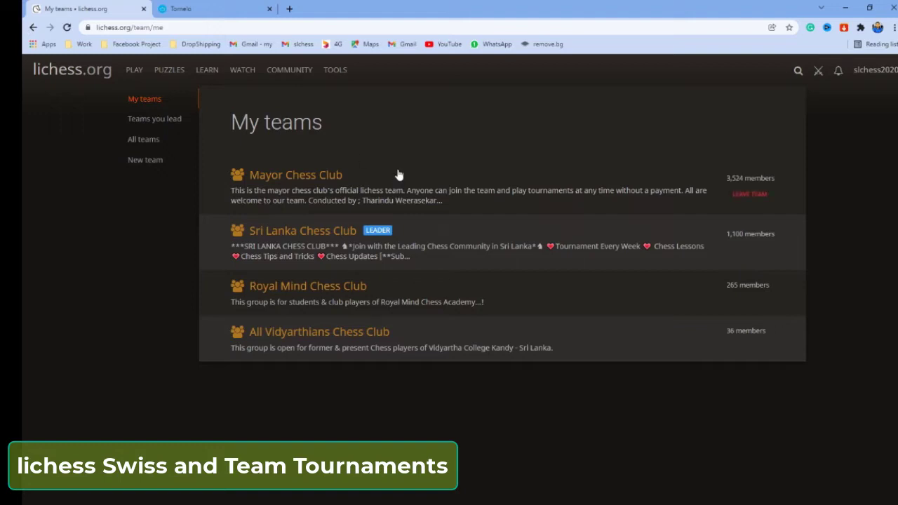
click(144, 160)
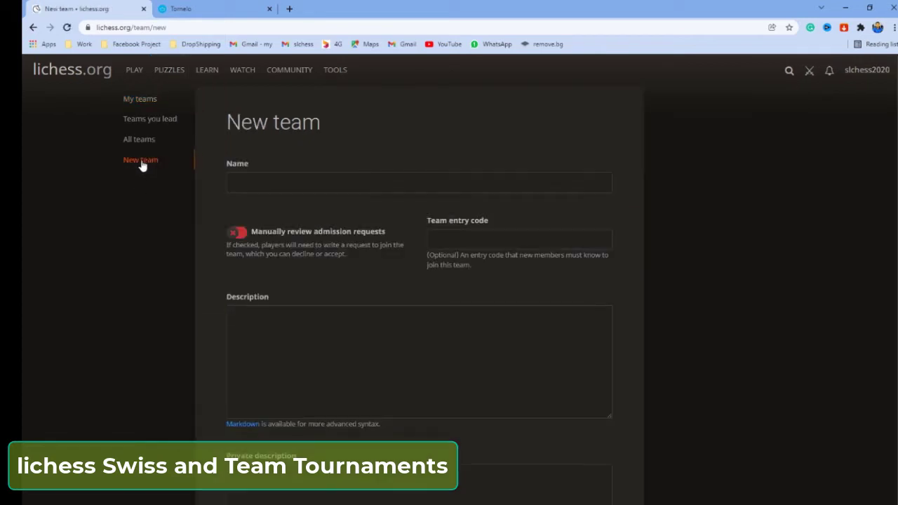
click(265, 183)
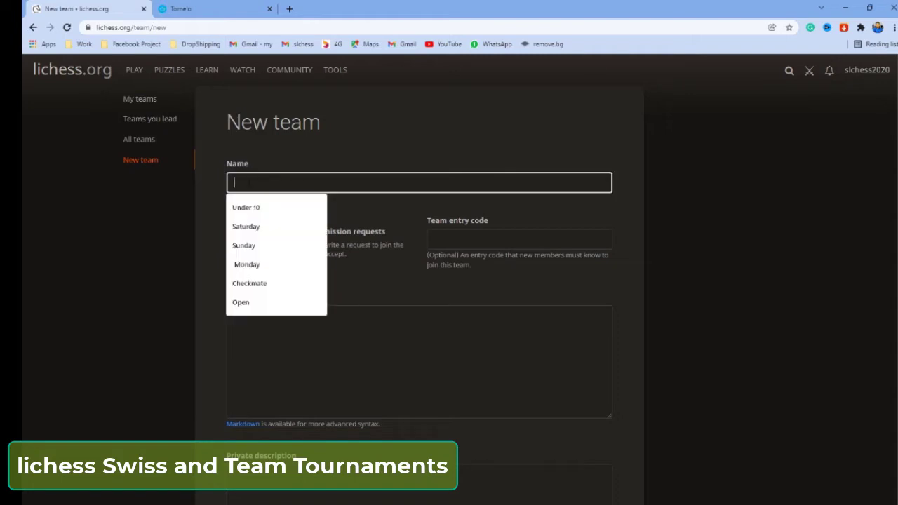
click(107, 229)
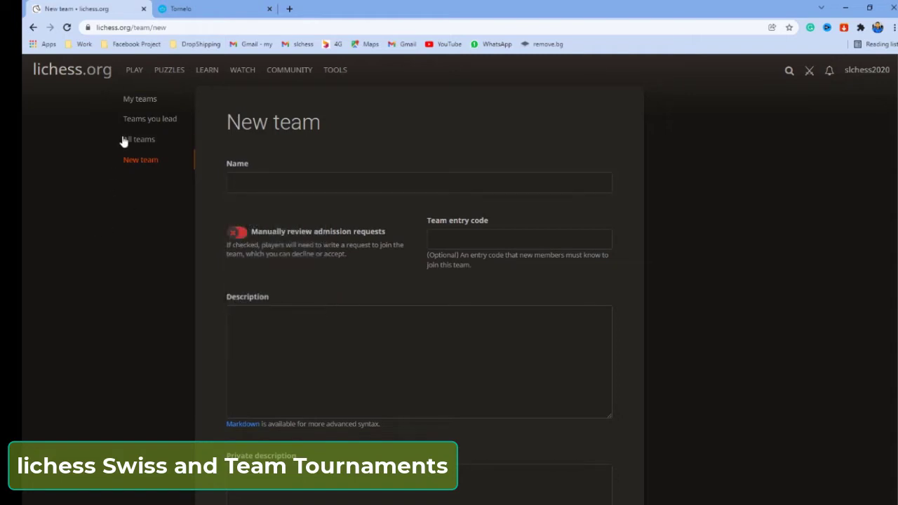
click(142, 101)
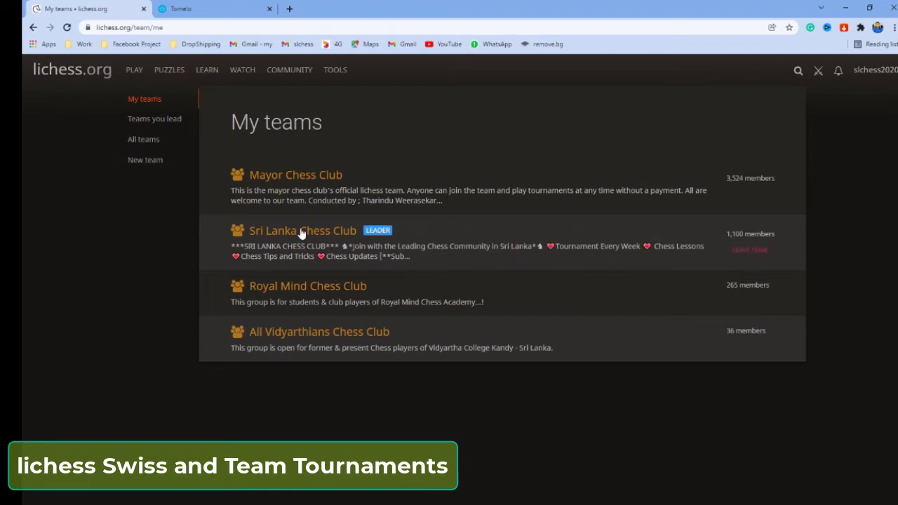
click(301, 232)
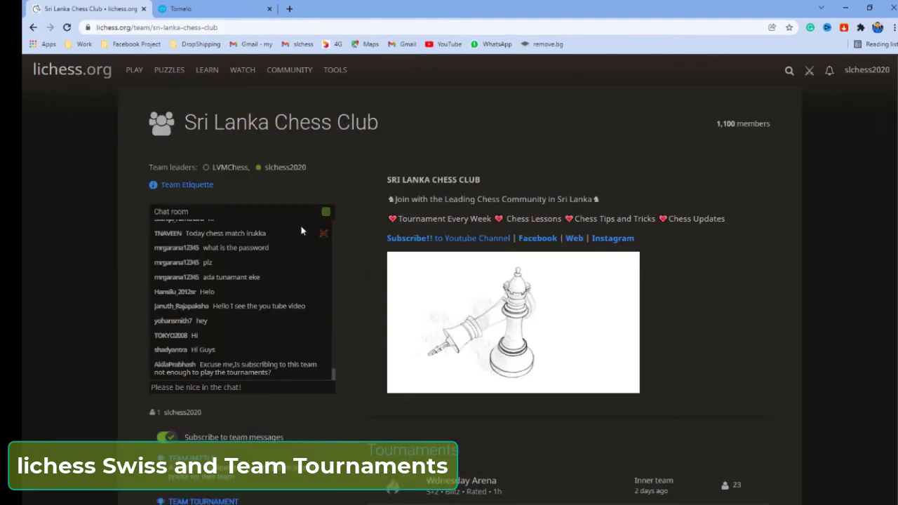
scroll(358, 213, down, 2)
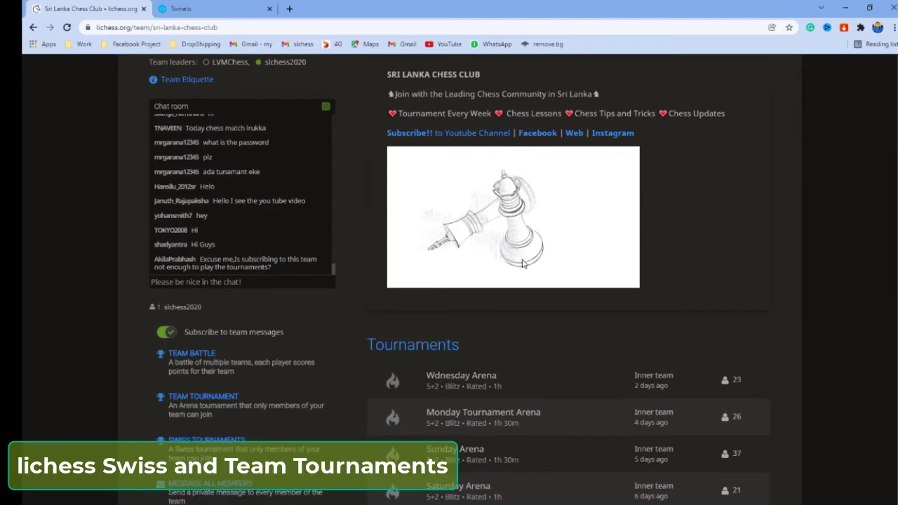
scroll(590, 281, down, 1)
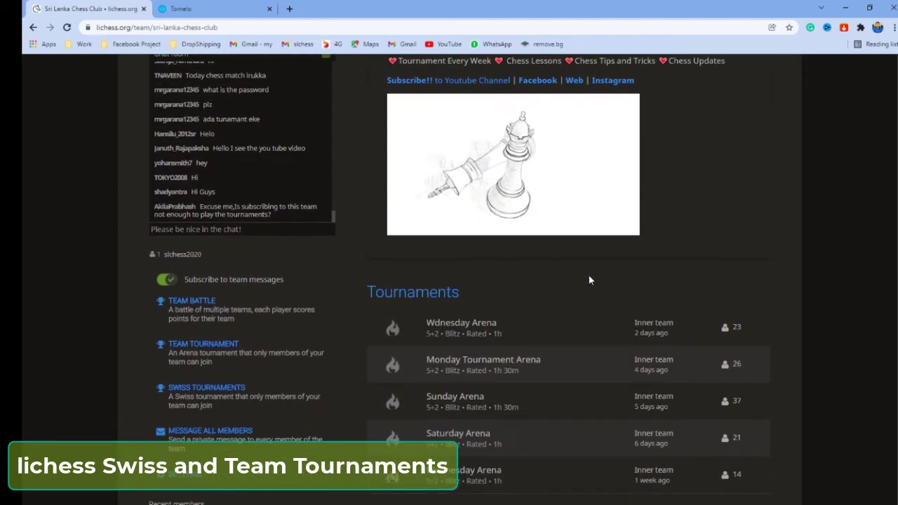
scroll(589, 281, down, 2)
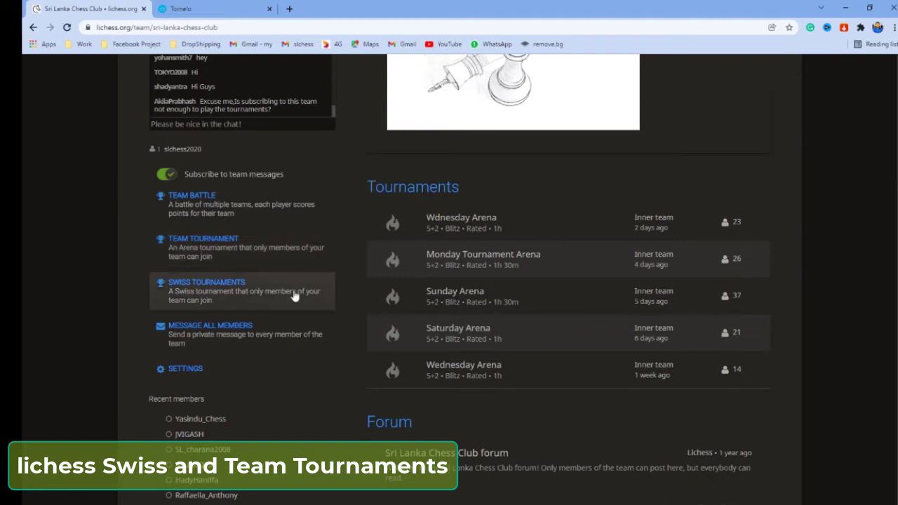
Start the team Swiss form named Saturday with a 5 minute + 3 second clock
click(208, 293)
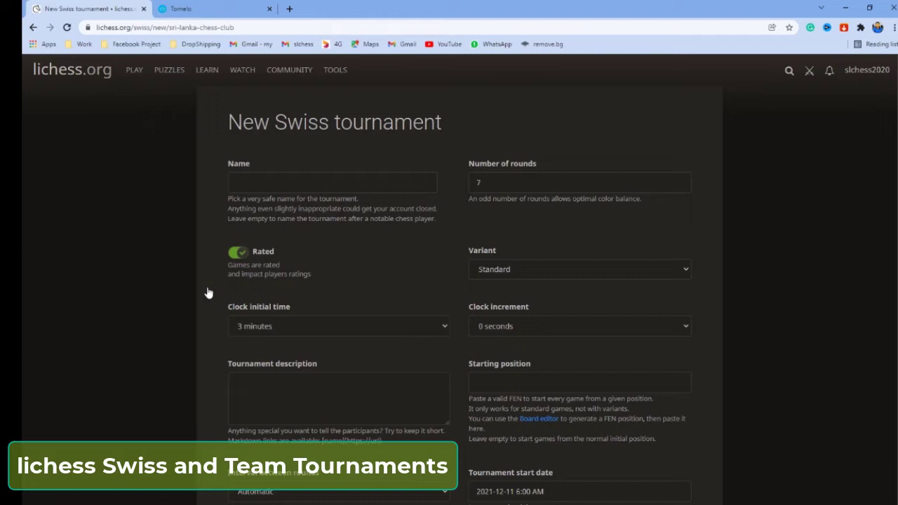
click(282, 183)
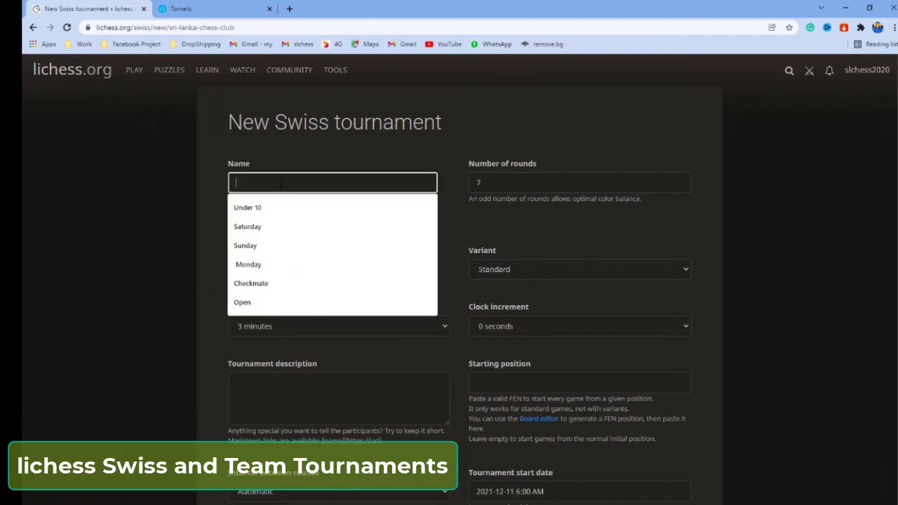
click(251, 228)
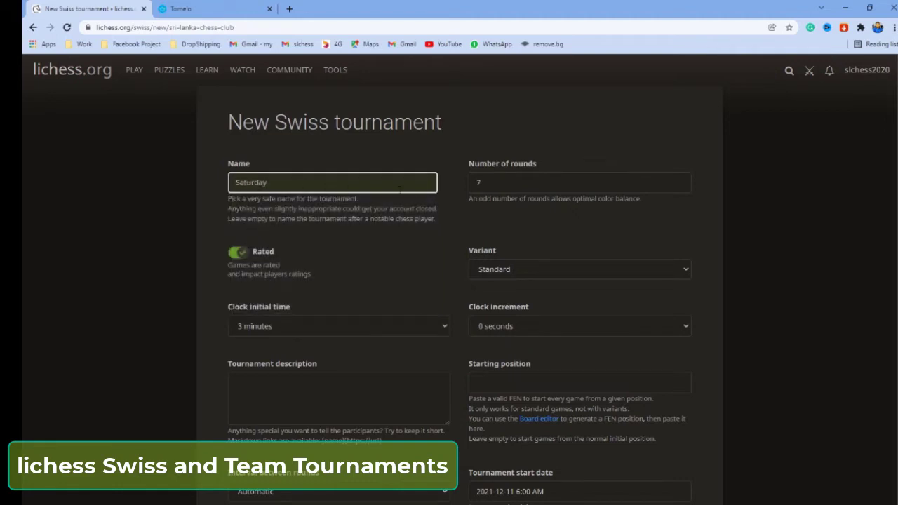
scroll(429, 244, down, 2)
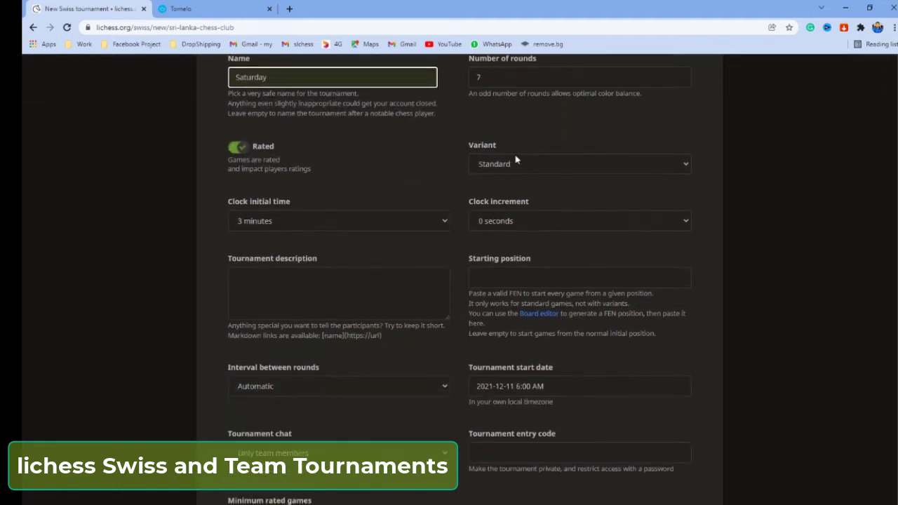
click(352, 222)
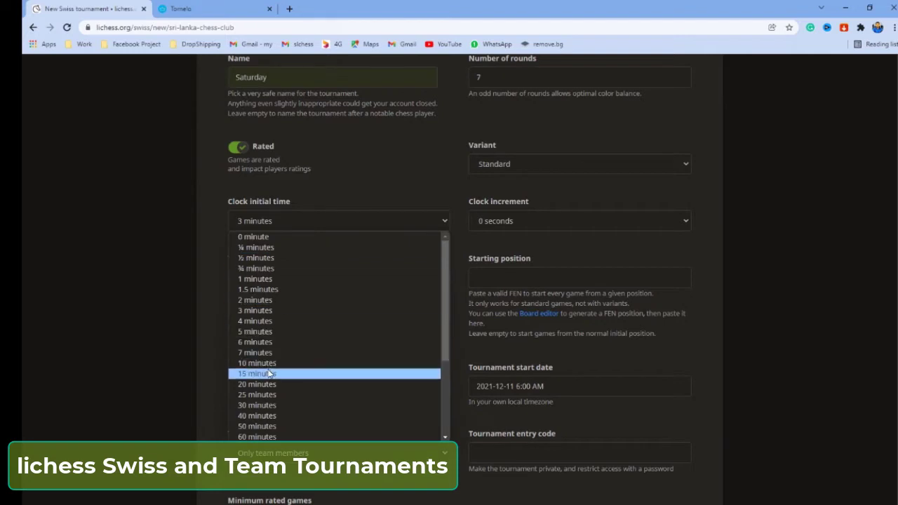
click(308, 335)
click(502, 220)
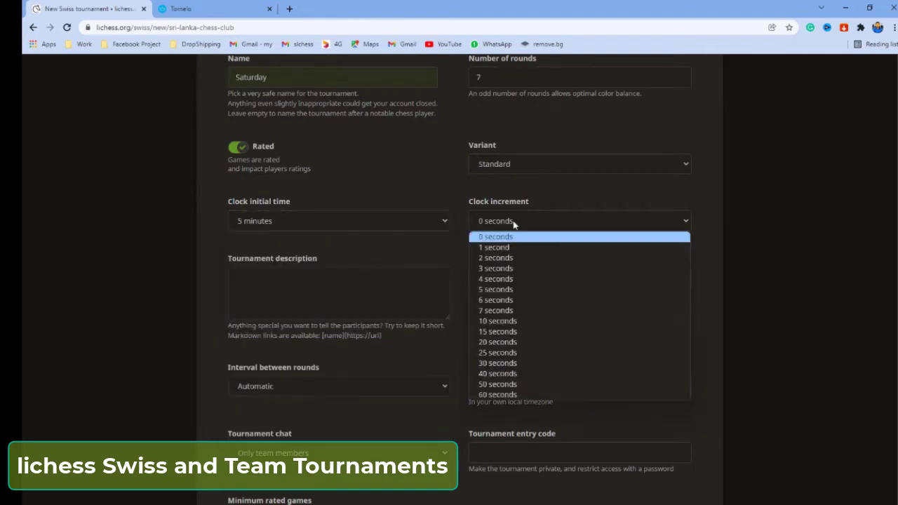
click(503, 272)
Set the interval between rounds to 3 minutes
scroll(316, 184, down, 3)
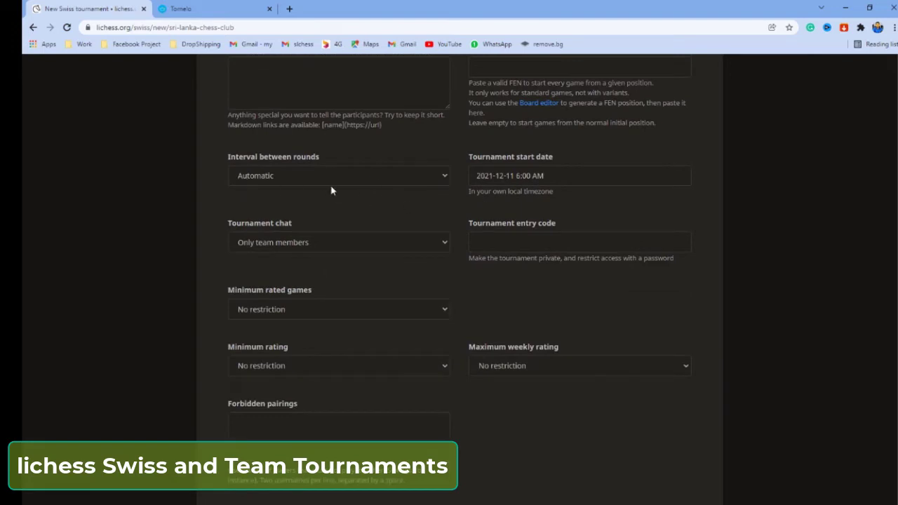
click(370, 179)
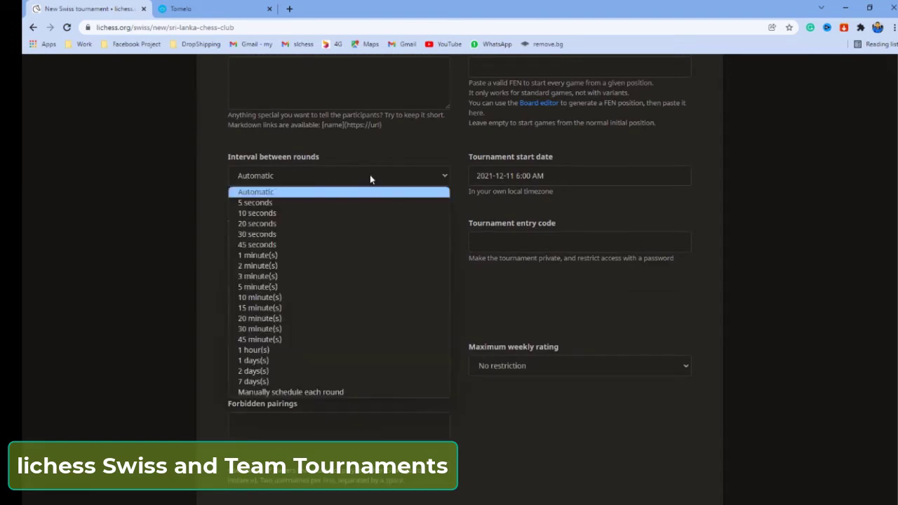
click(343, 172)
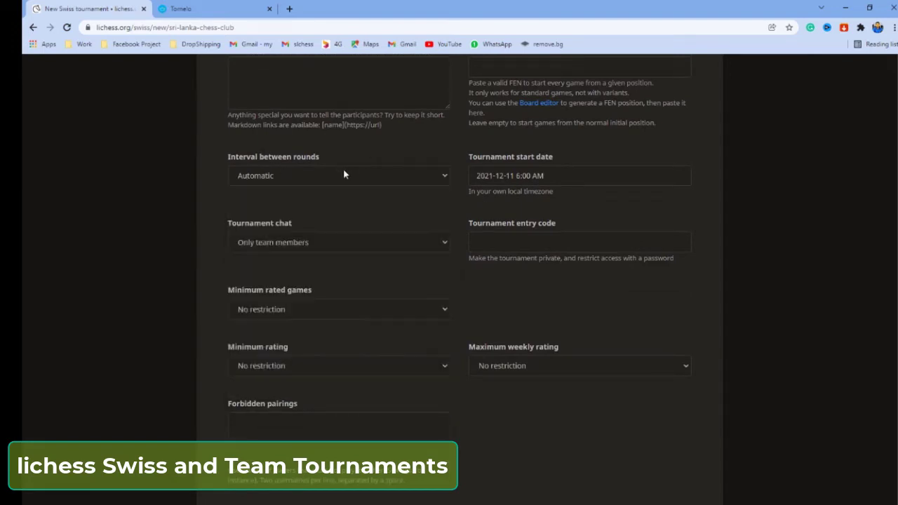
click(341, 176)
click(283, 202)
click(322, 179)
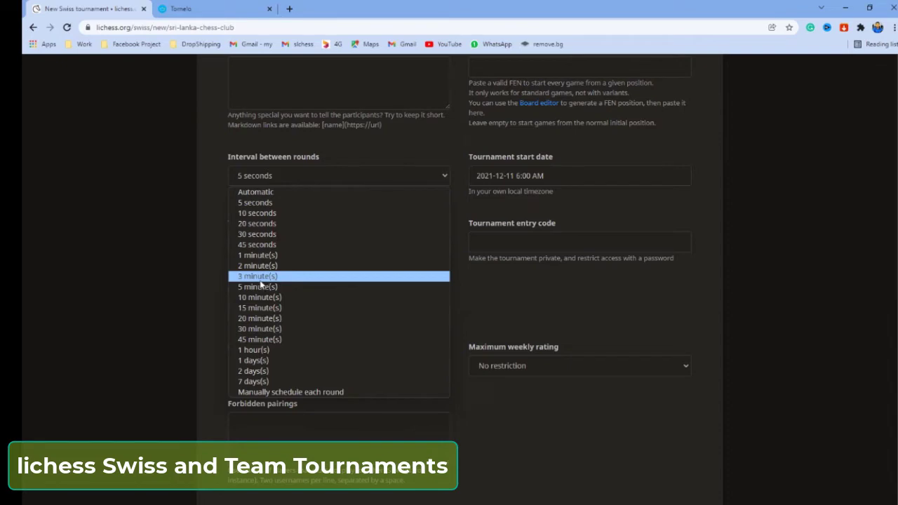
click(261, 279)
click(335, 181)
click(335, 181)
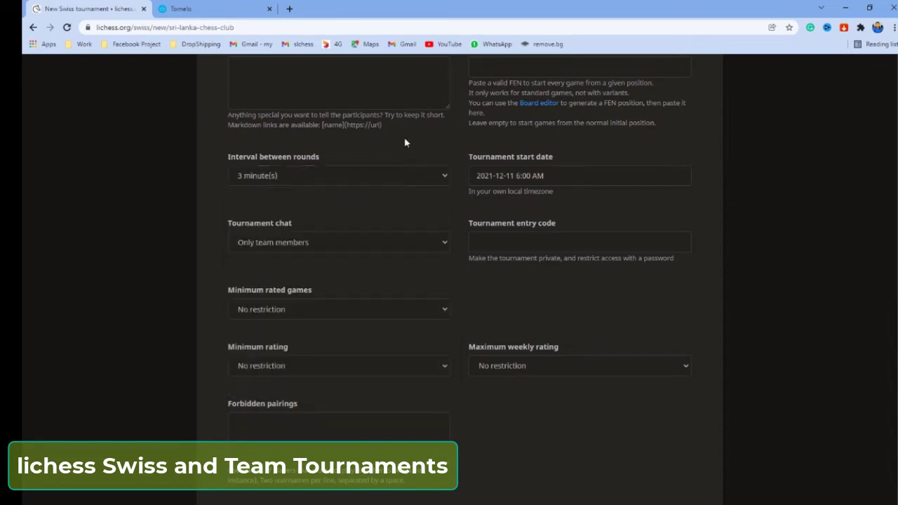
Set the start date to December 12 and create the Swiss tournament
click(506, 178)
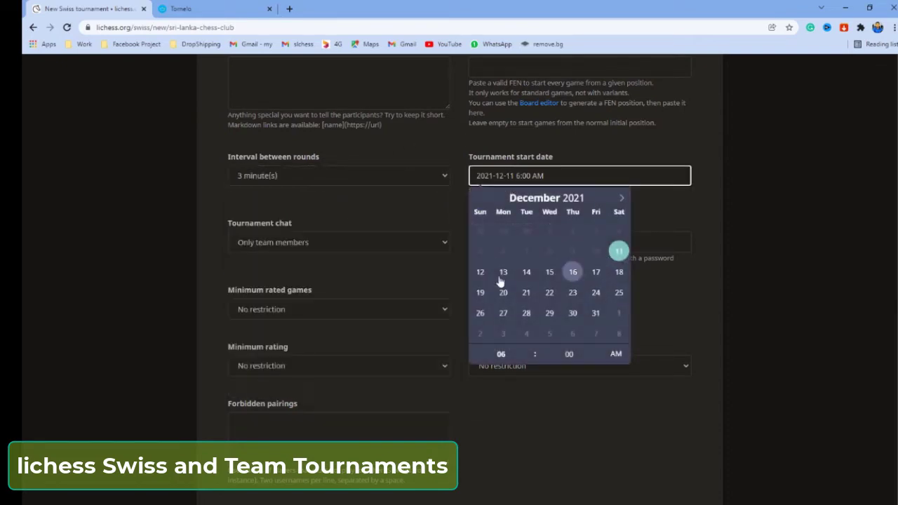
click(480, 273)
scroll(464, 210, up, 3)
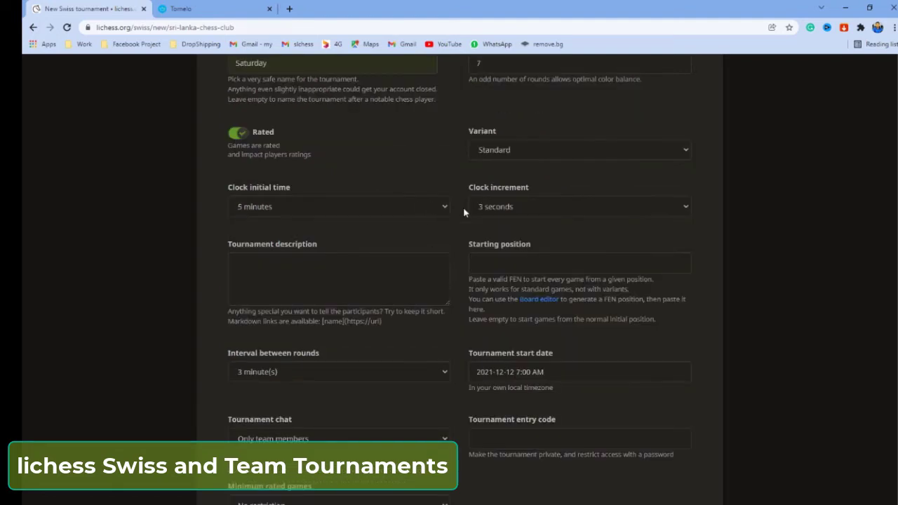
scroll(467, 231, up, 2)
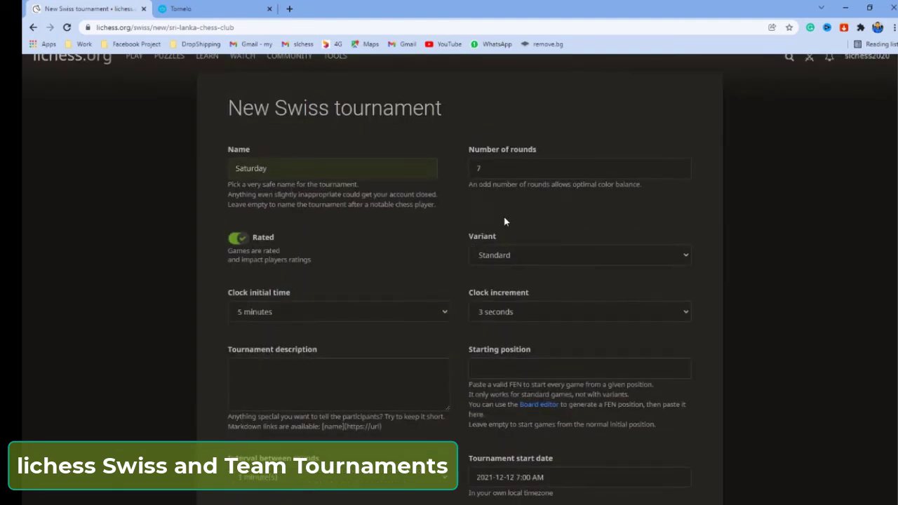
scroll(541, 242, down, 3)
scroll(542, 242, down, 2)
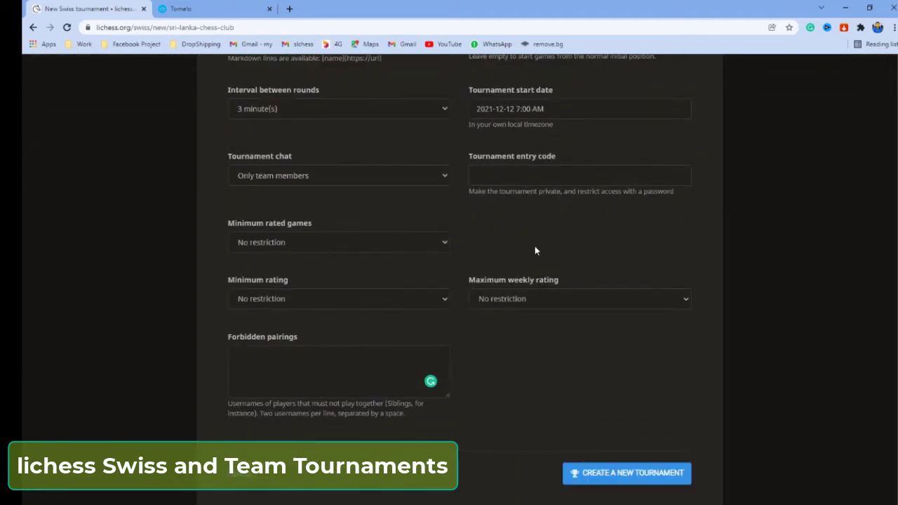
scroll(534, 246, up, 2)
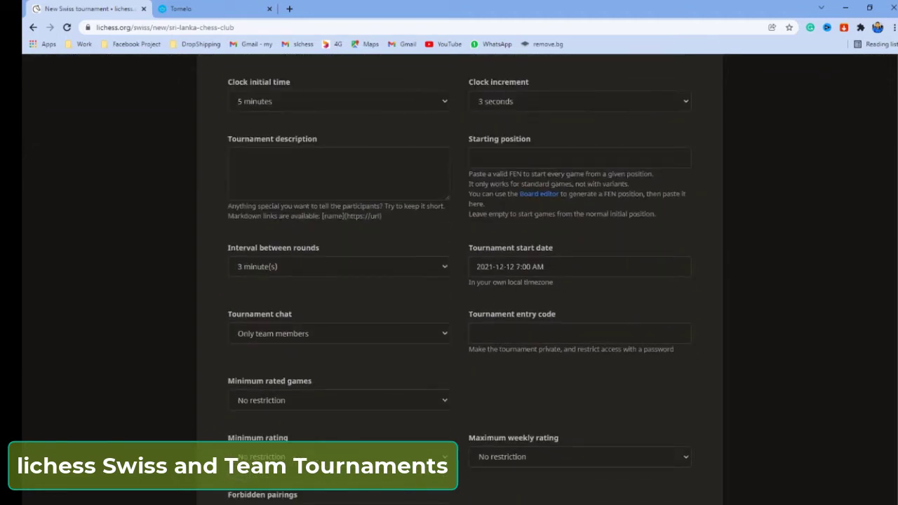
scroll(550, 272, down, 2)
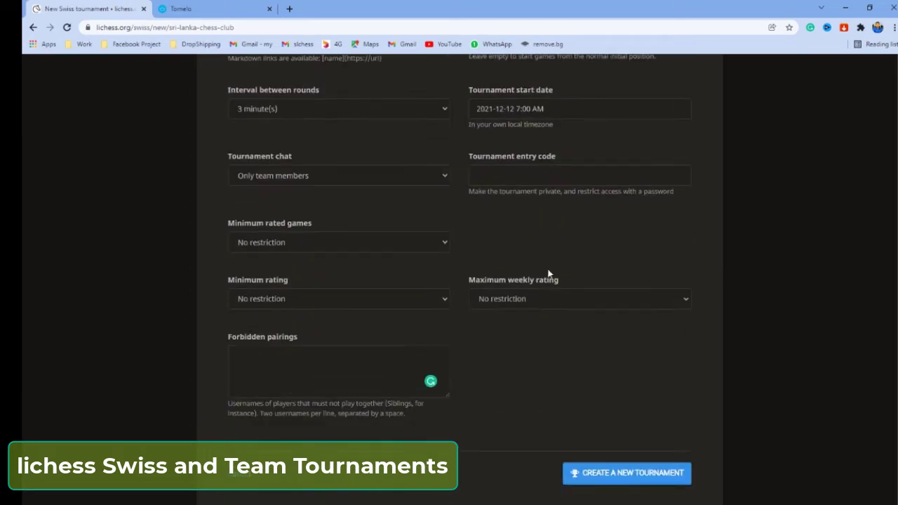
click(636, 474)
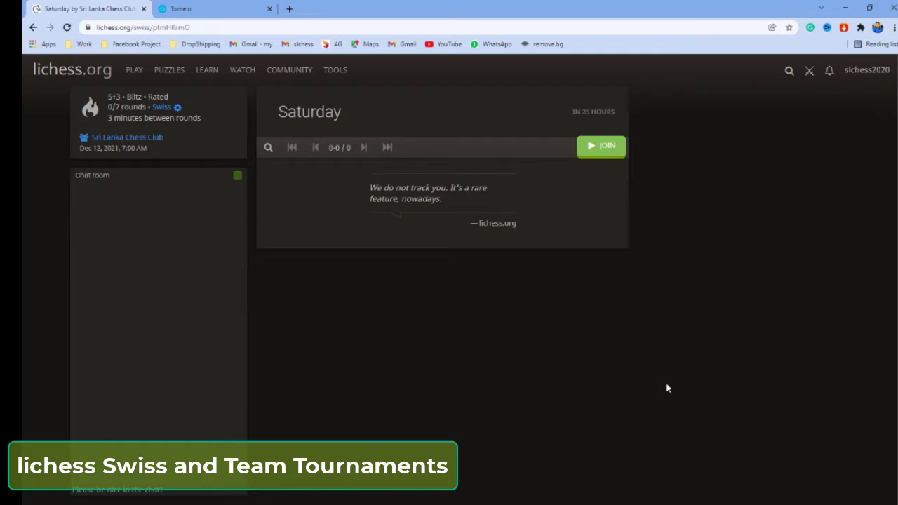
Join the Saturday Swiss tournament from its page
click(208, 27)
click(521, 355)
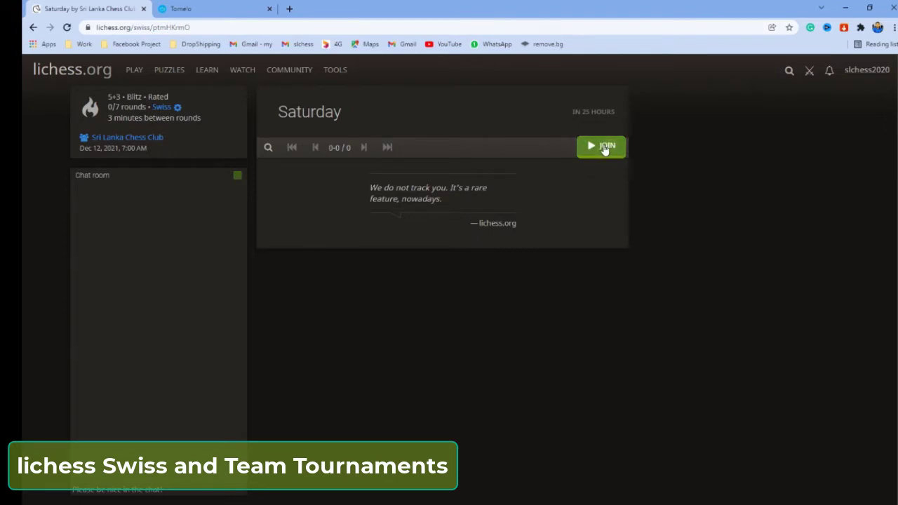
click(602, 149)
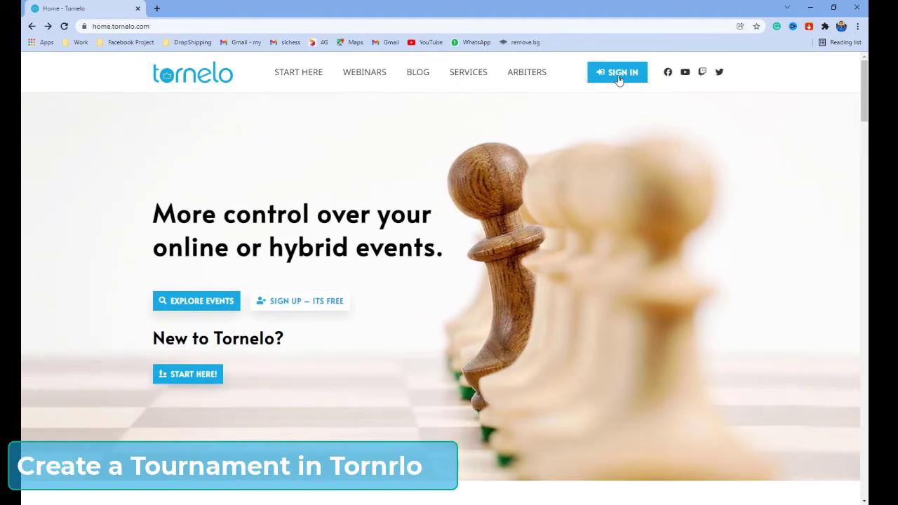
Sign in to Tornelo from the homepage's SIGN IN button
click(619, 77)
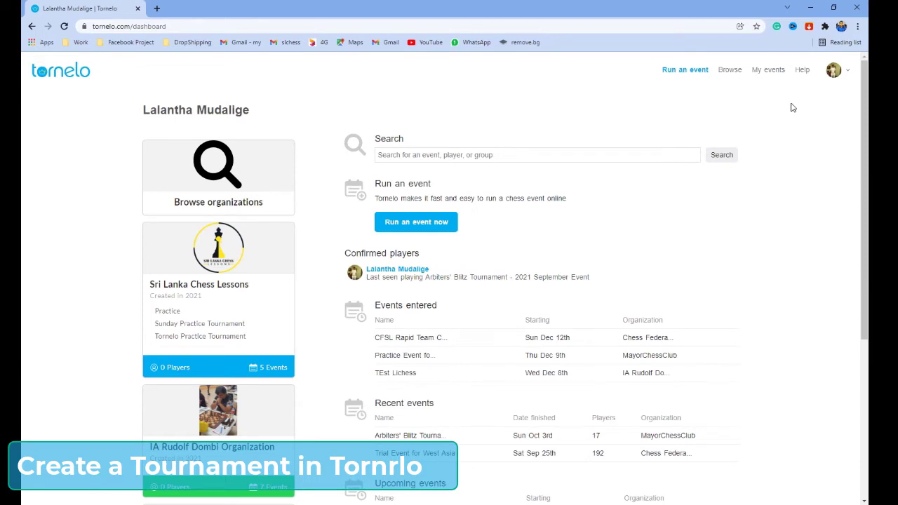
Start a new Tornelo event named 'Paractice', keeping the default start date
click(412, 226)
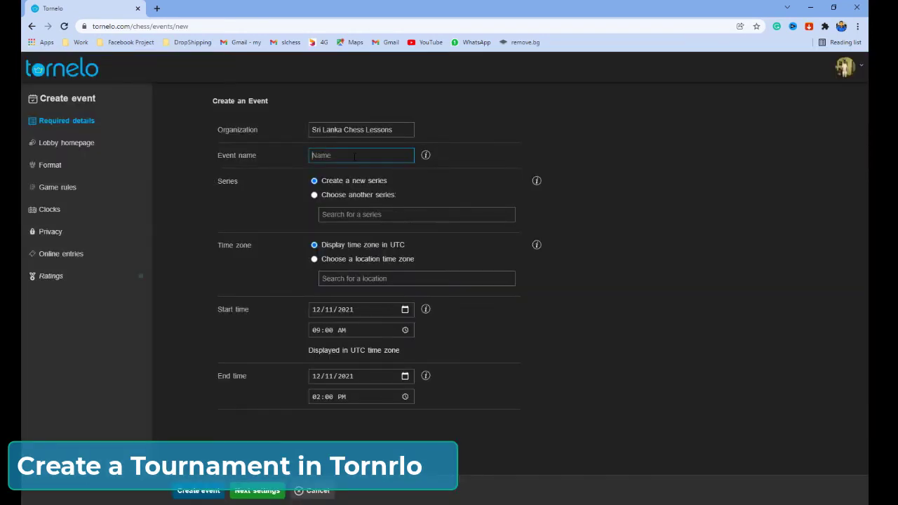
text(Paractice)
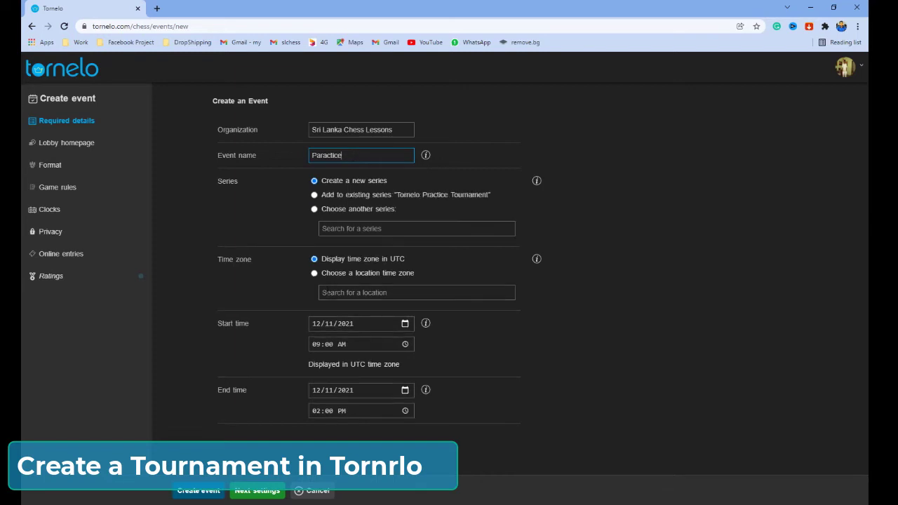
click(400, 323)
click(402, 325)
click(404, 323)
click(438, 347)
Continue to the Lobby homepage step and select the video conference and summary fields
click(259, 491)
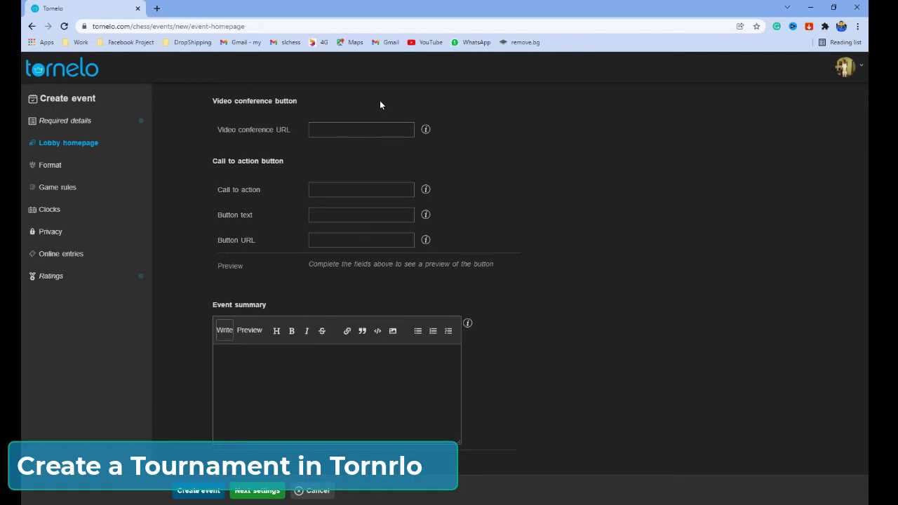
click(346, 130)
click(254, 364)
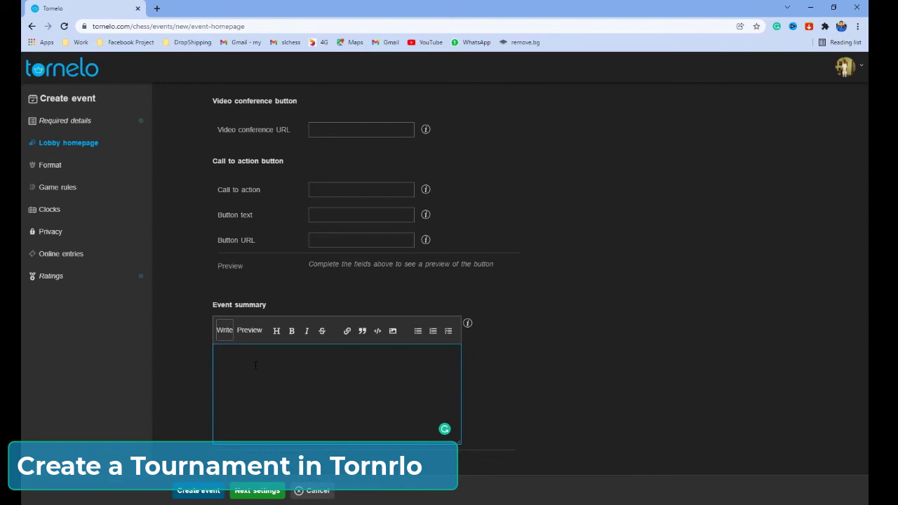
Reach the Format settings and turn off playing the games online
click(249, 494)
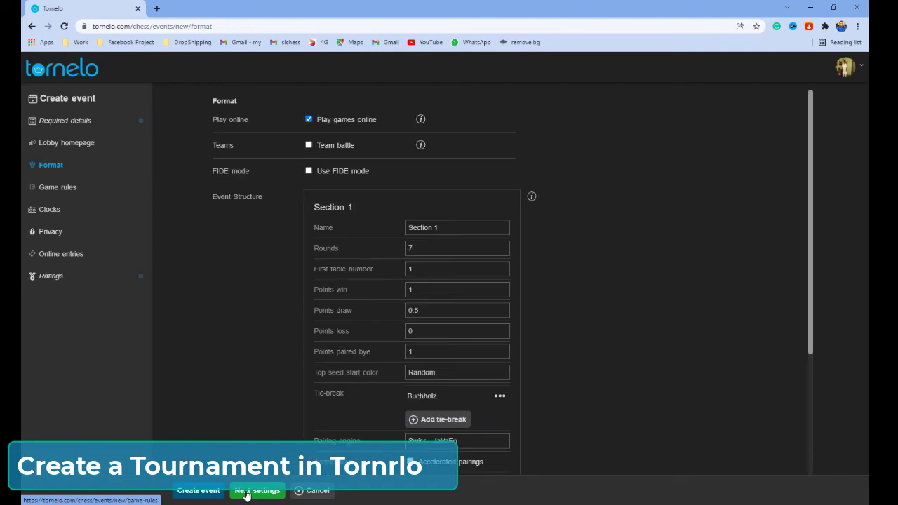
click(309, 119)
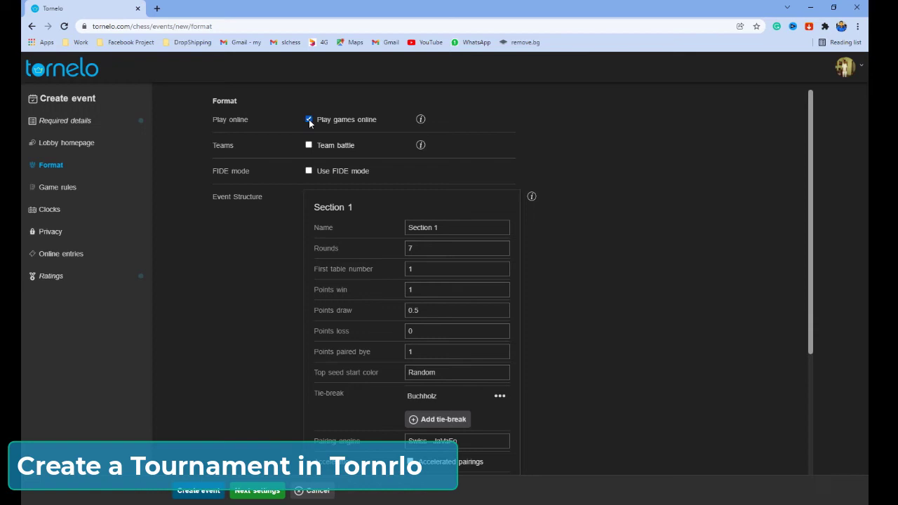
scroll(353, 219, down, 2)
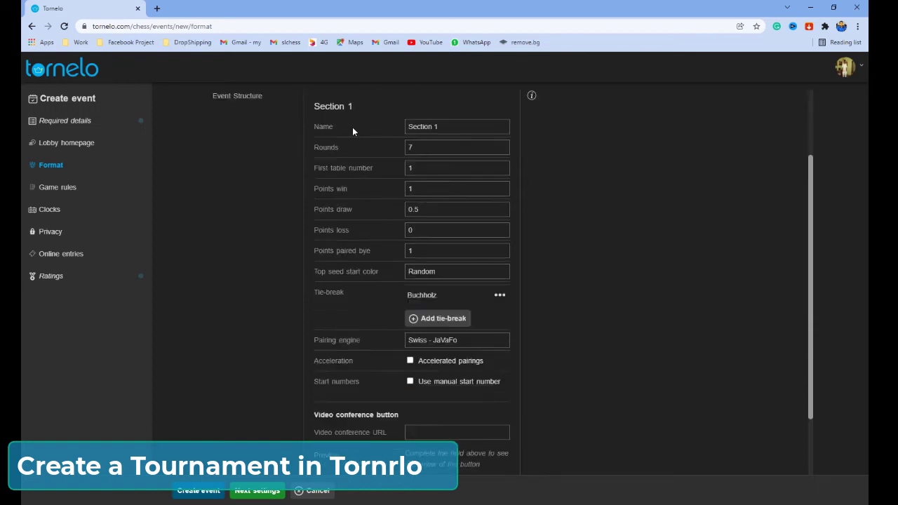
scroll(470, 185, up, 2)
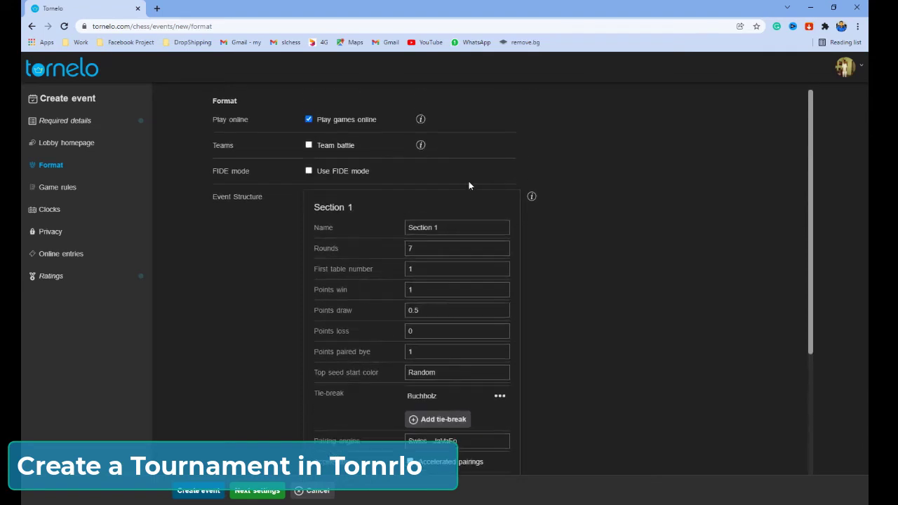
Name the first section Open and add a second section named Under 08
key(ctrl+a)
text(Open)
scroll(313, 233, down, 4)
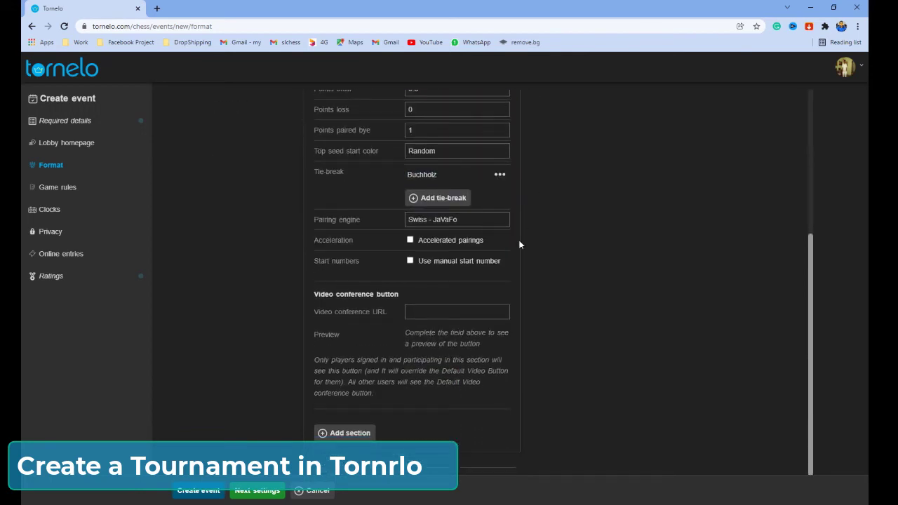
click(339, 434)
scroll(450, 387, down, 3)
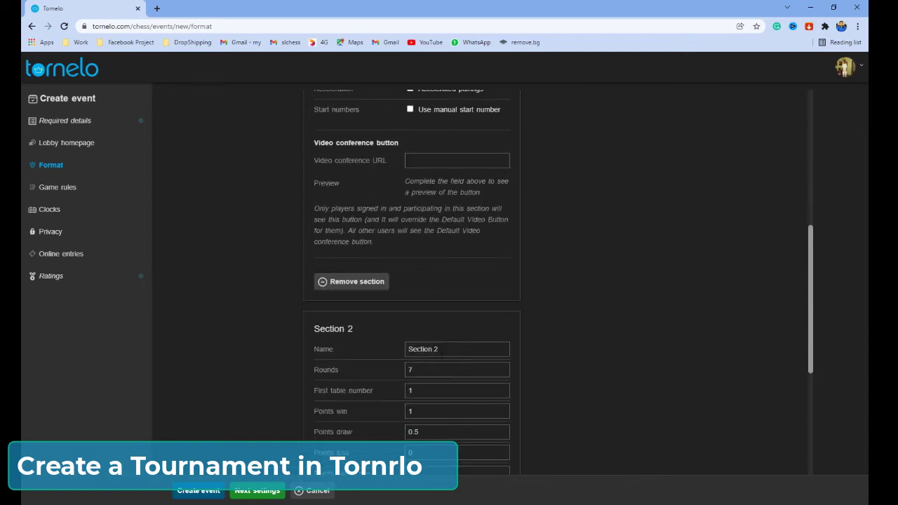
drag(459, 349, 374, 355)
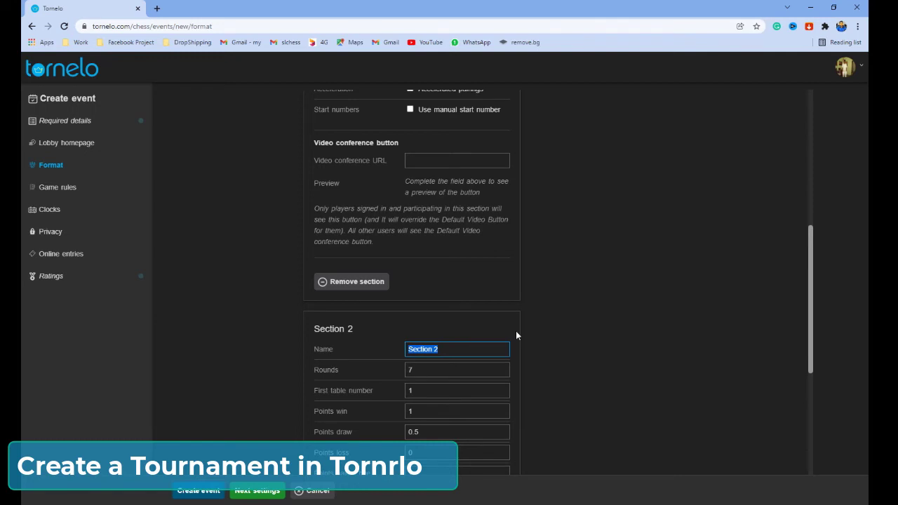
text(Under )
text(0)
text(8)
Review the remaining section settings and focus the video conference link field
scroll(515, 330, down, 4)
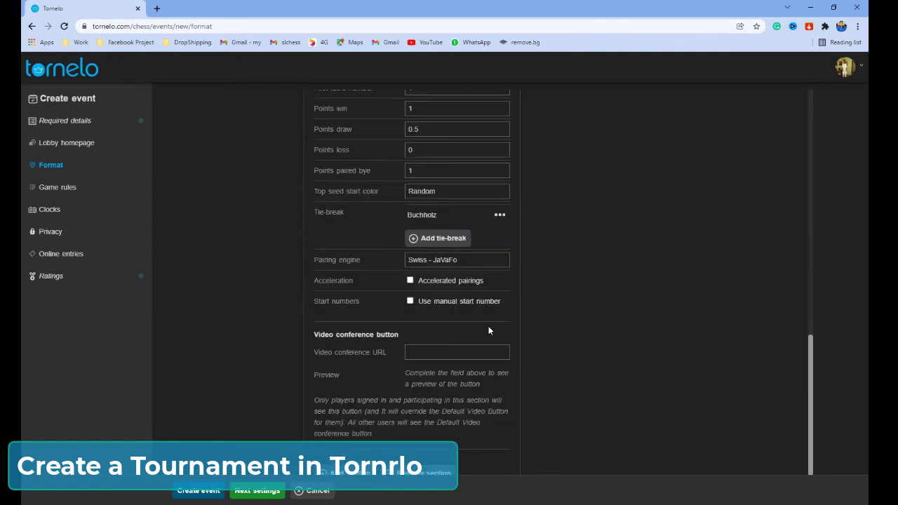
scroll(487, 326, down, 1)
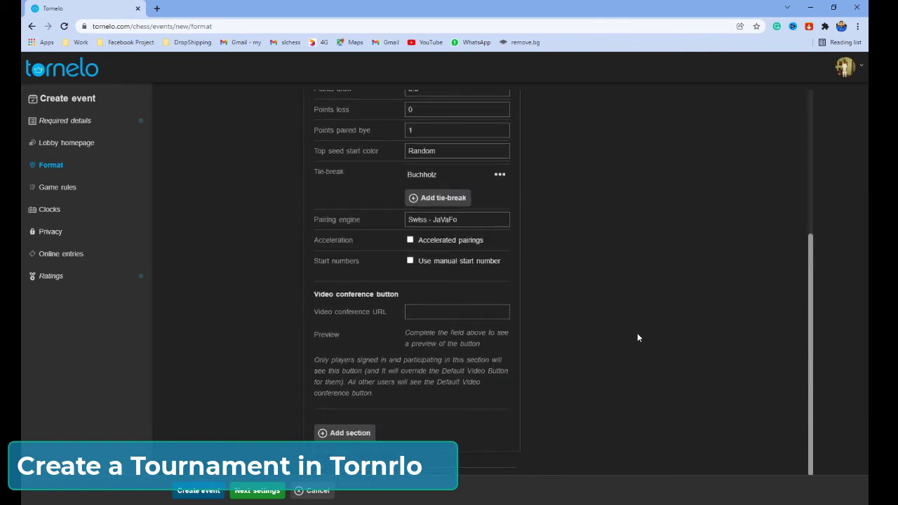
scroll(638, 338, up, 10)
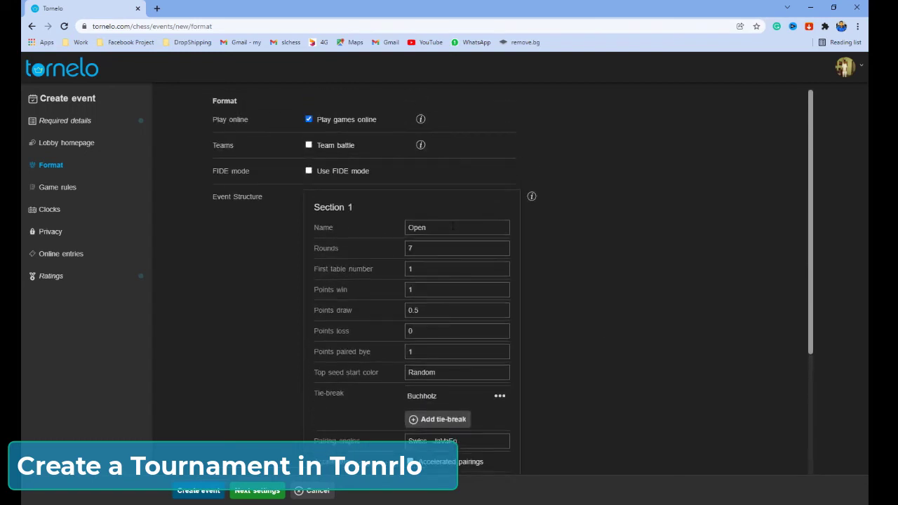
scroll(302, 266, down, 5)
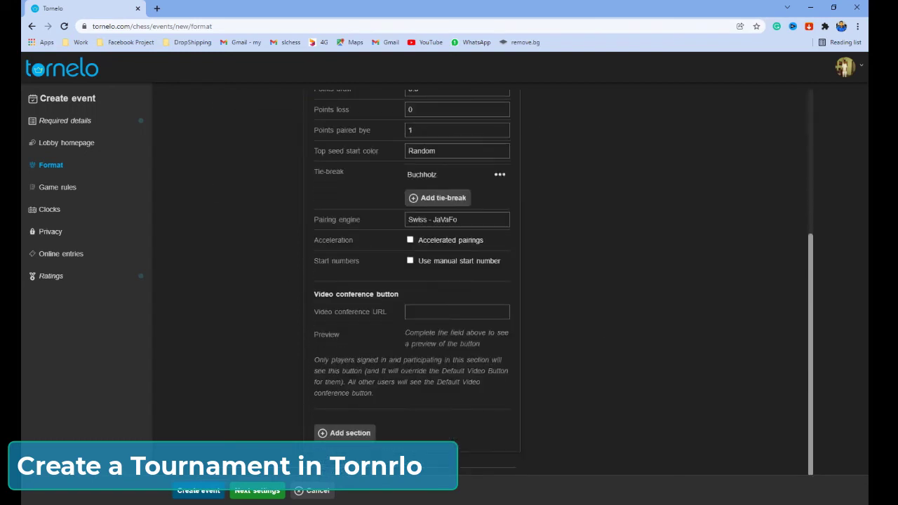
click(430, 316)
Disallow takeback requests and board arrows and highlights in the game rules
click(251, 491)
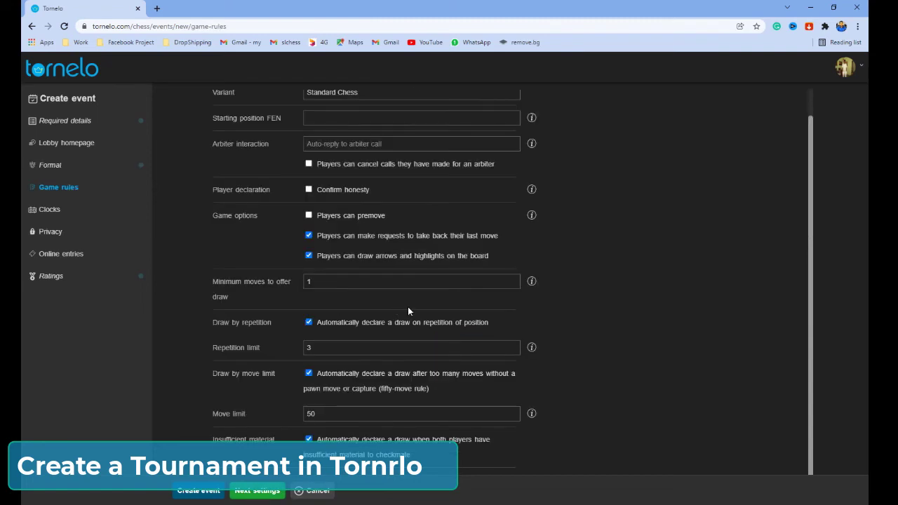
scroll(408, 307, up, 1)
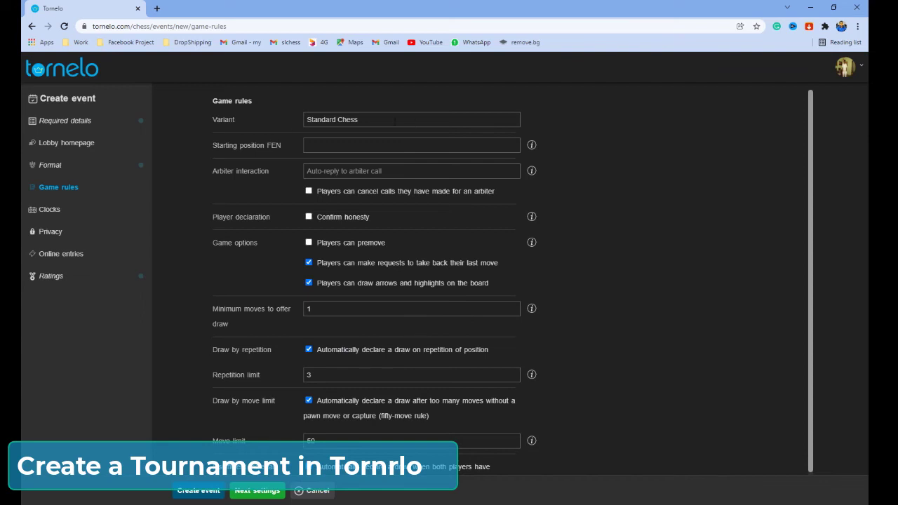
click(308, 263)
click(309, 282)
scroll(337, 331, down, 1)
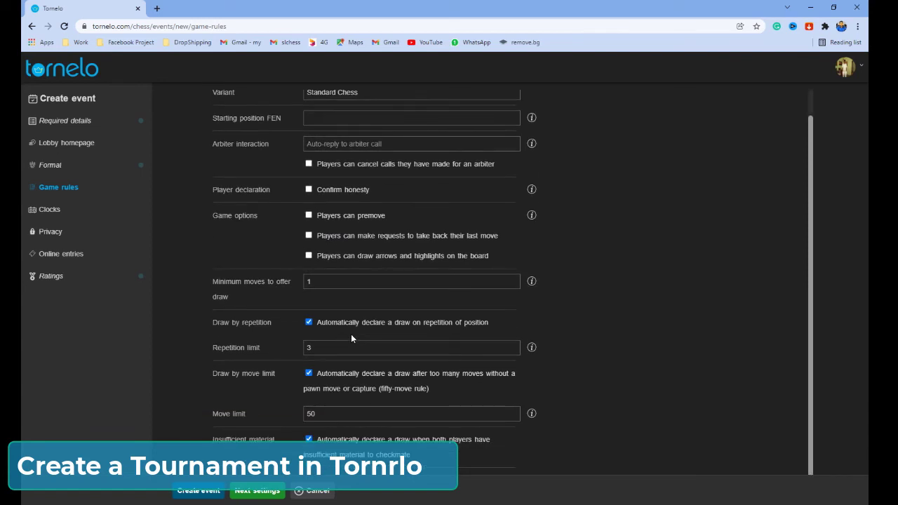
Give the 300-second clock a 5-second increment
click(260, 491)
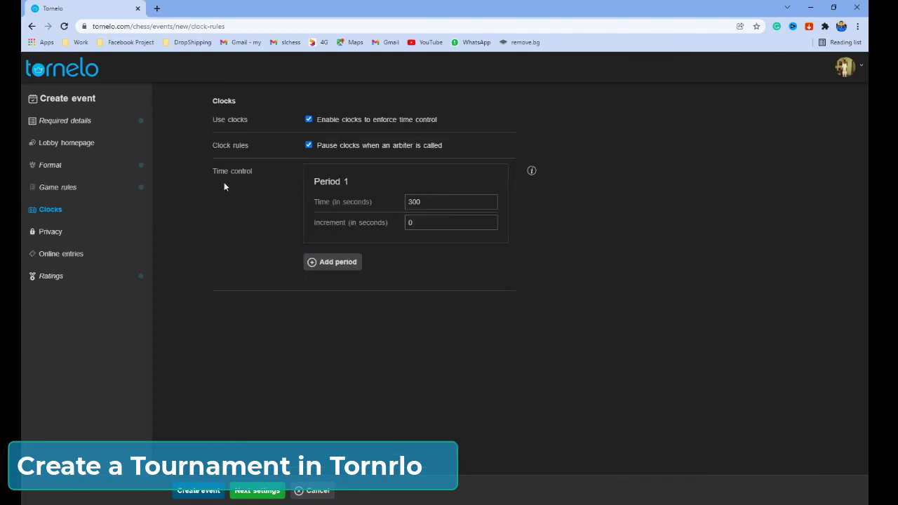
click(439, 205)
key(Tab)
text(5)
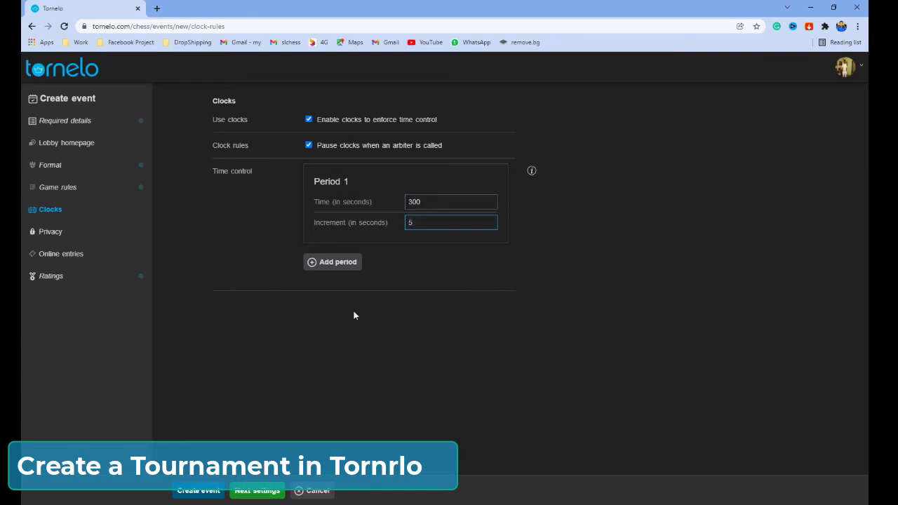
click(247, 493)
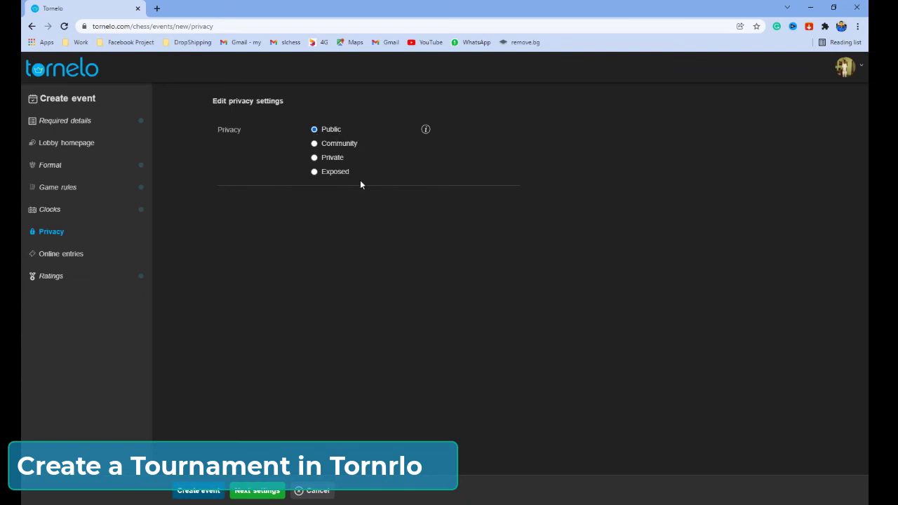
Make the event Private and keep accepting entries on the Tornelo website
click(315, 157)
click(259, 490)
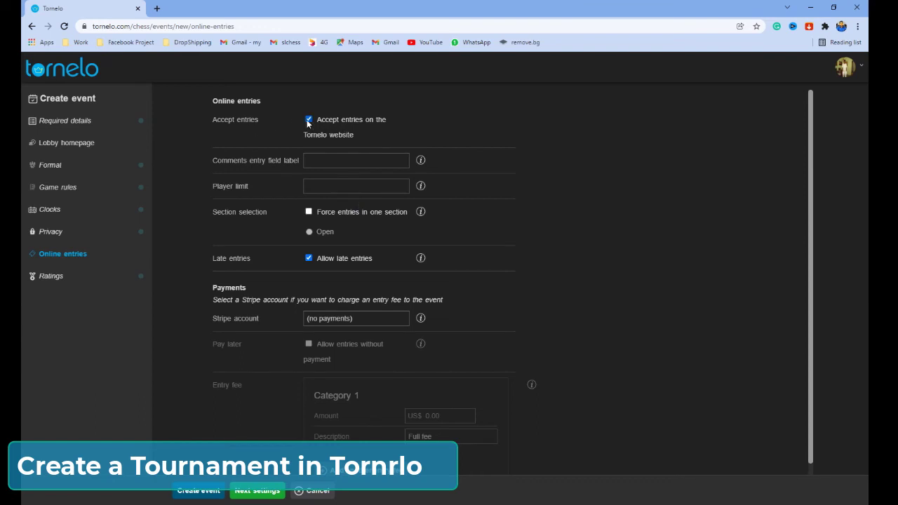
click(307, 120)
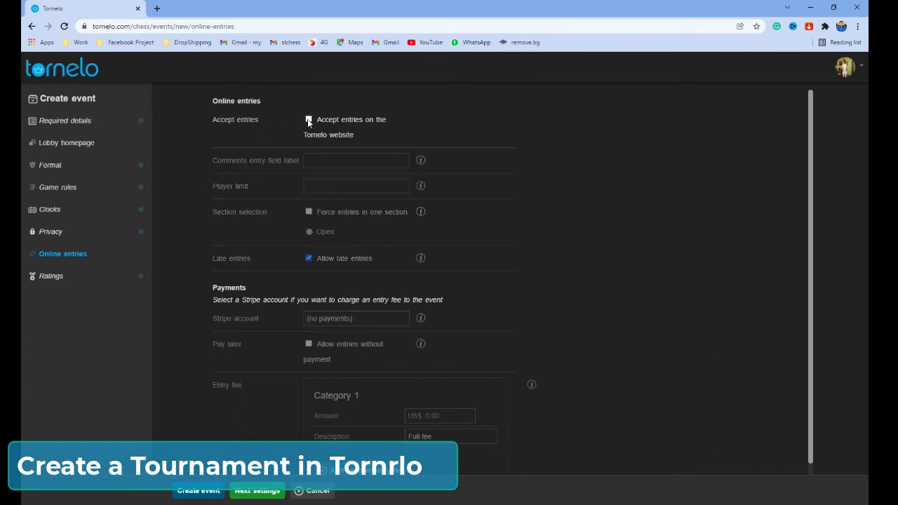
click(308, 120)
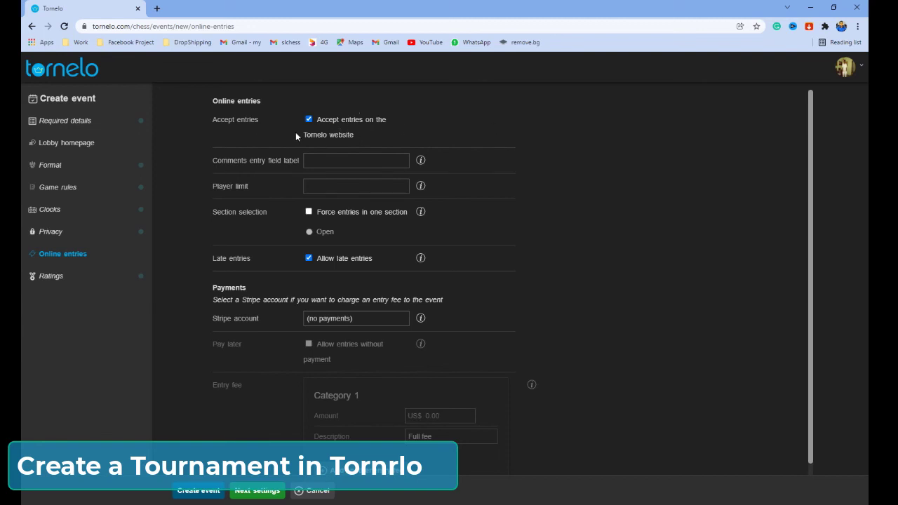
scroll(419, 324, down, 1)
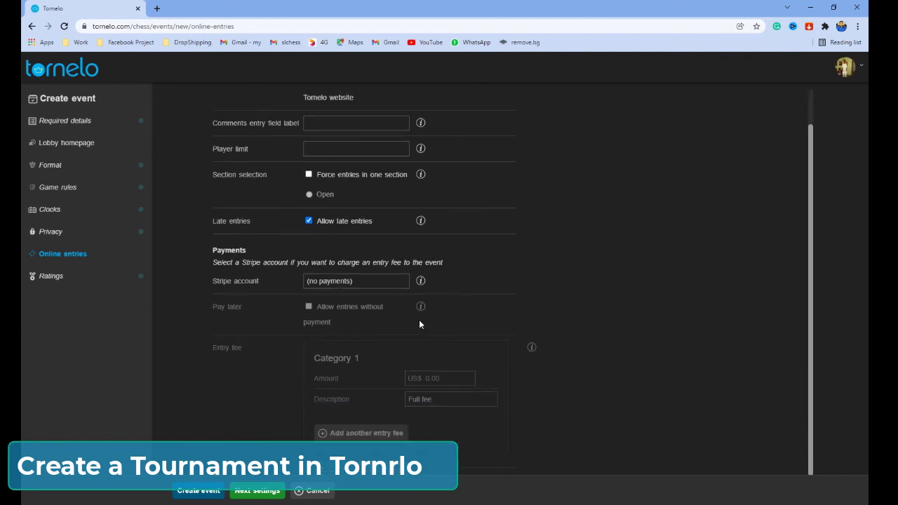
Choose Tornelo as the external rating profile in the Ratings settings
click(257, 490)
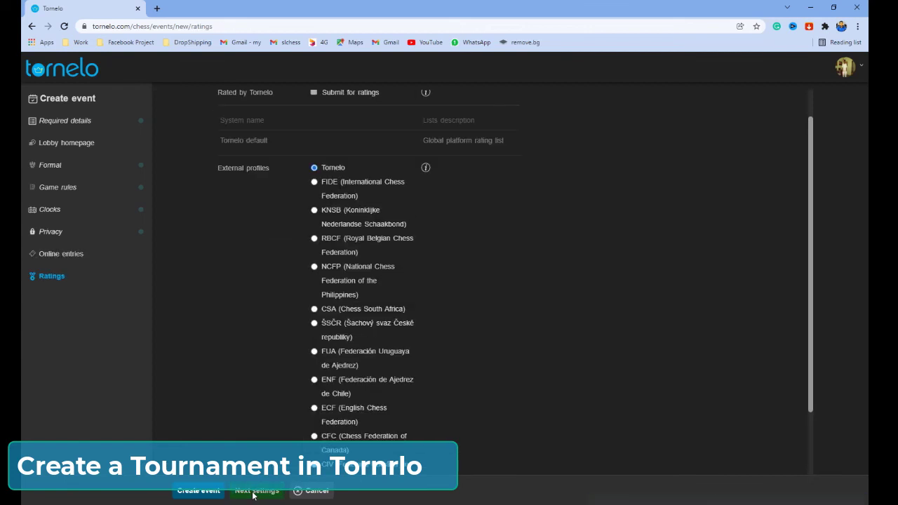
scroll(333, 222, down, 4)
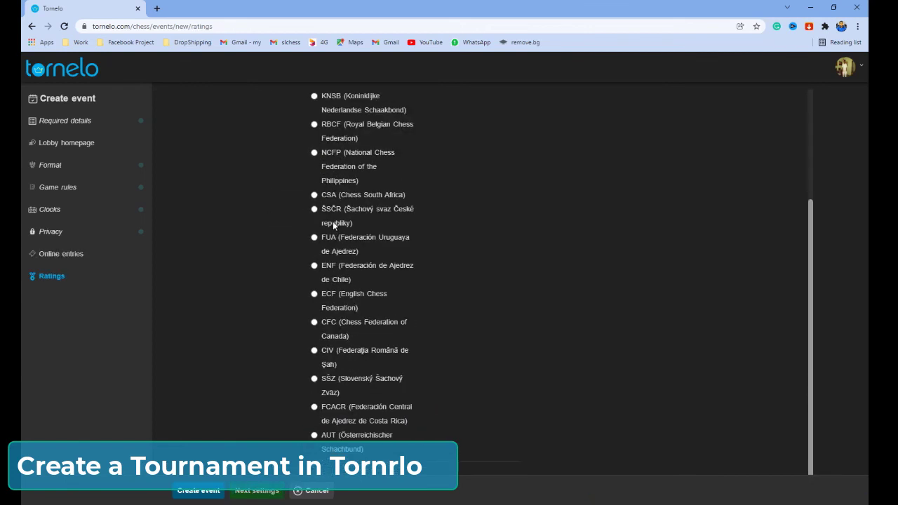
scroll(309, 188, up, 4)
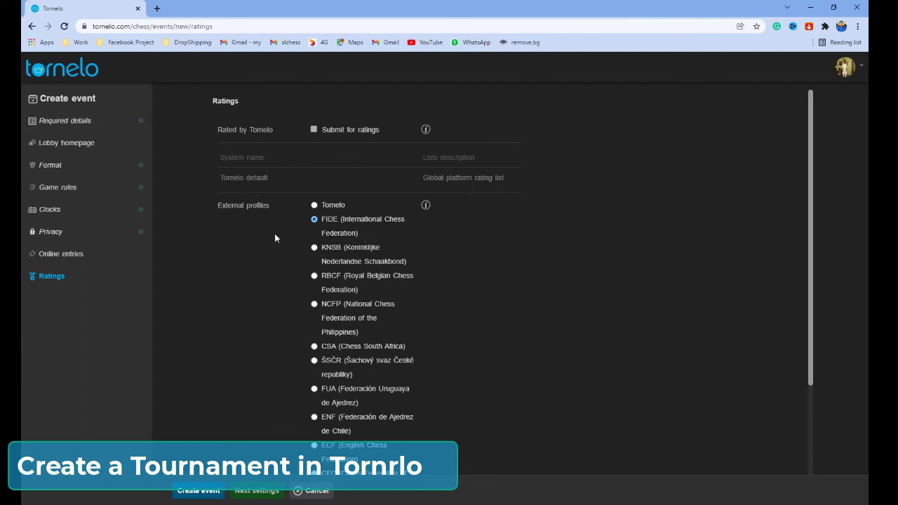
click(314, 206)
scroll(420, 233, down, 3)
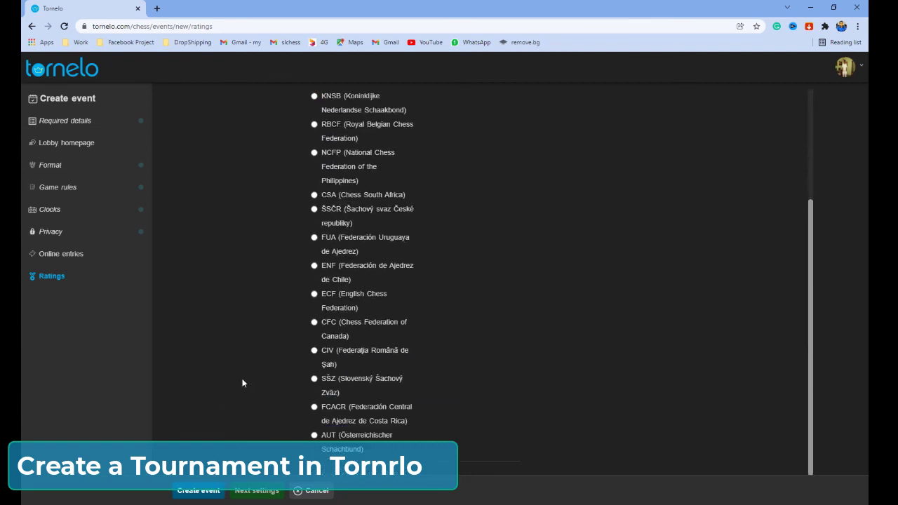
scroll(274, 375, up, 3)
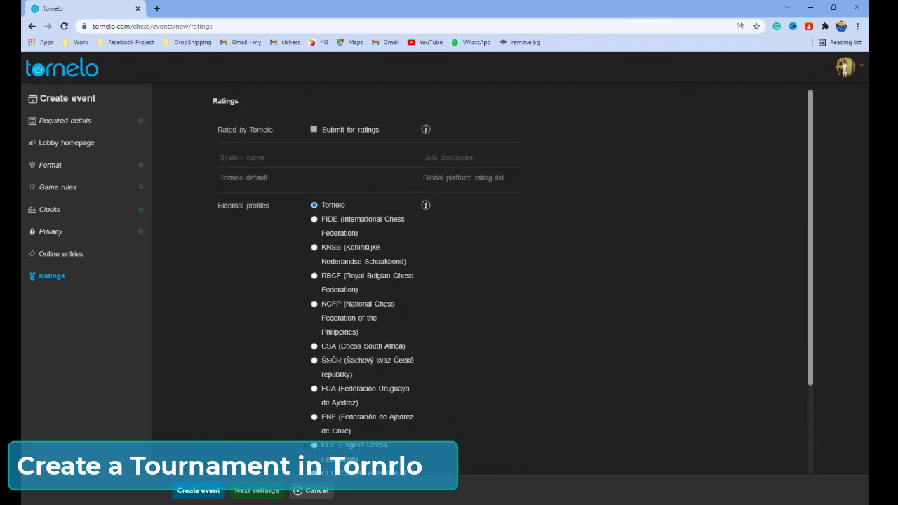
Create the Paractice event and select its Event summary page address
click(204, 491)
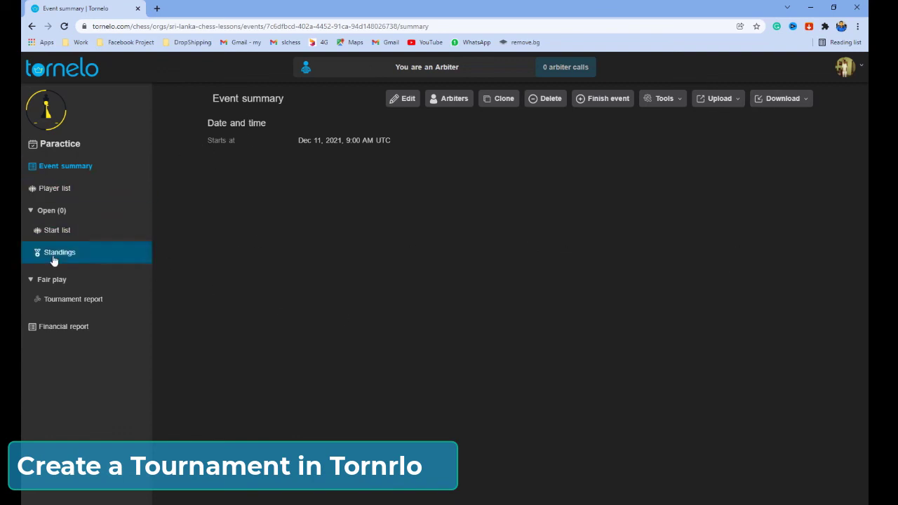
click(463, 24)
click(461, 26)
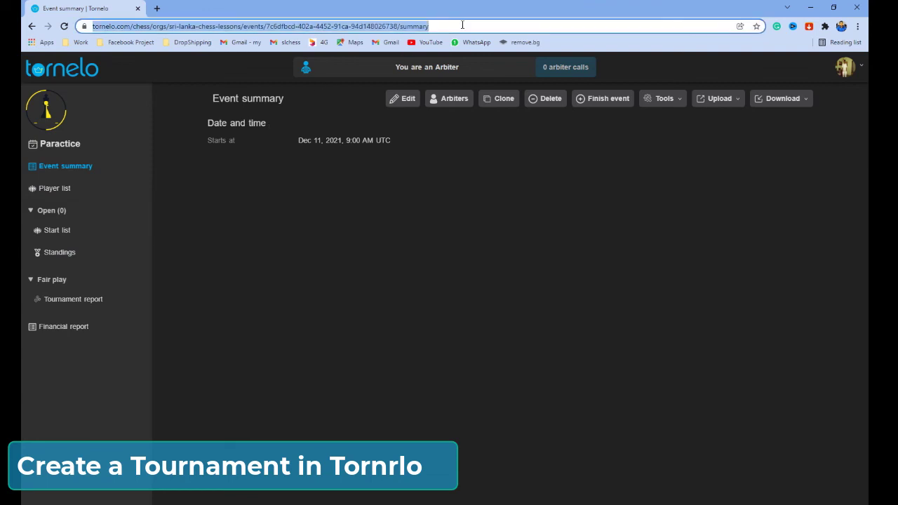